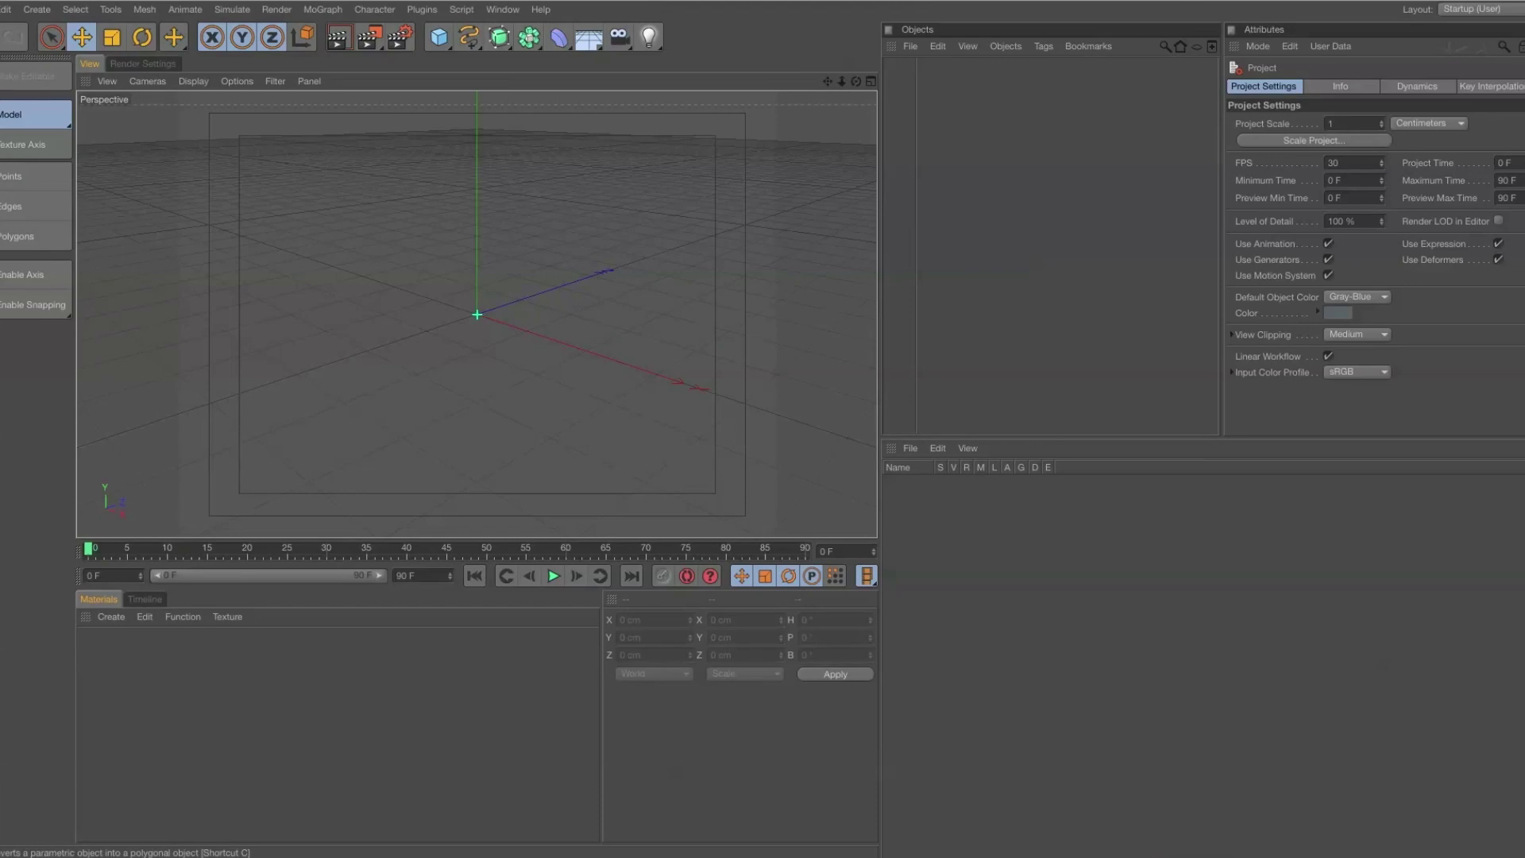
Open the forum private message and highlight the emoticons at its start.
{"action": "mouse_move", "coordinate": [1042, 841]}
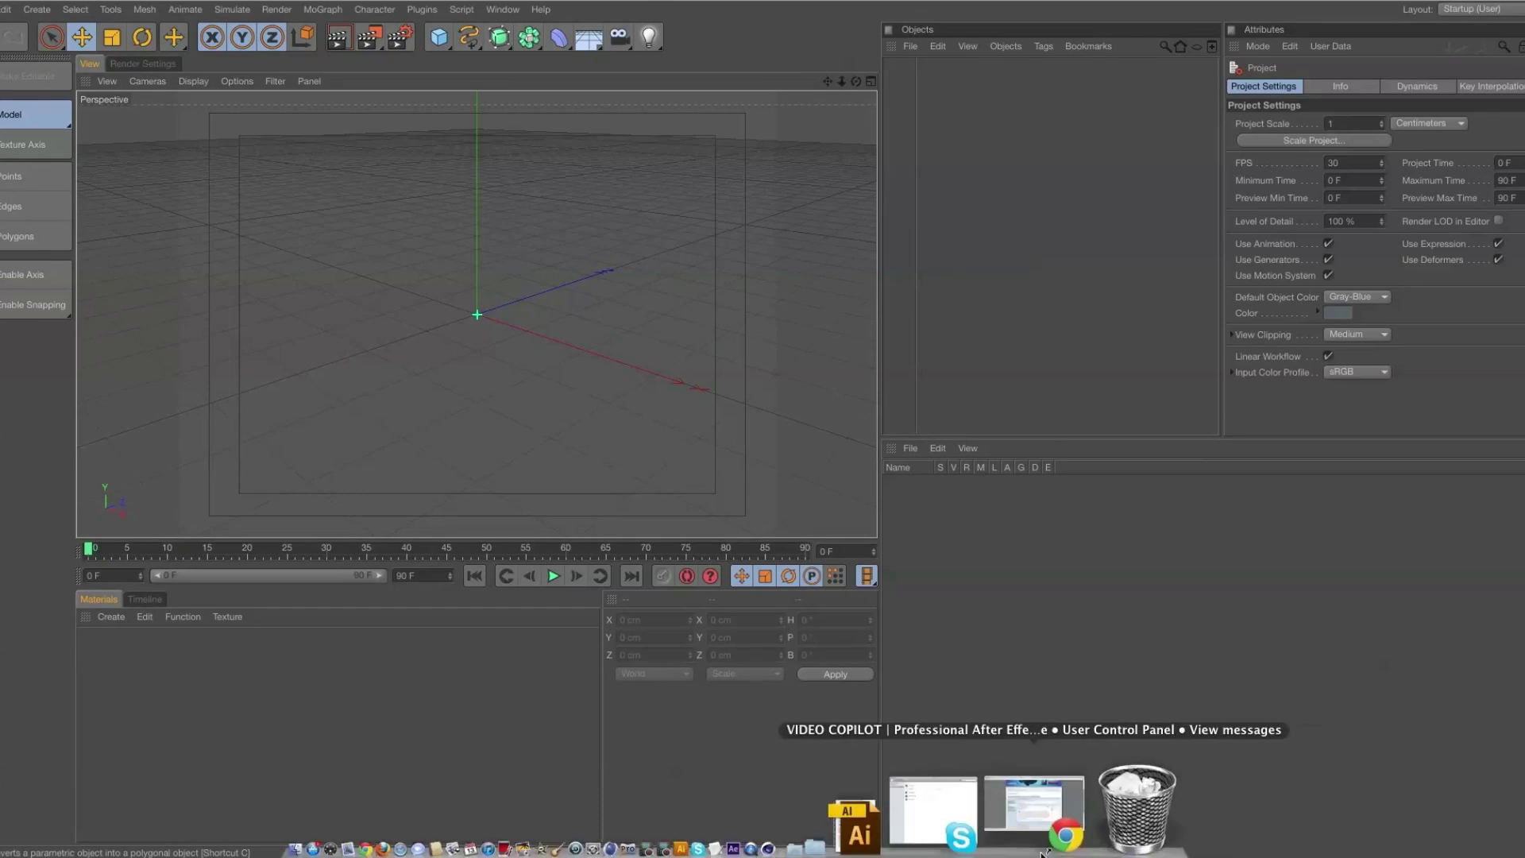
{"action": "left_click", "coordinate": [1033, 810]}
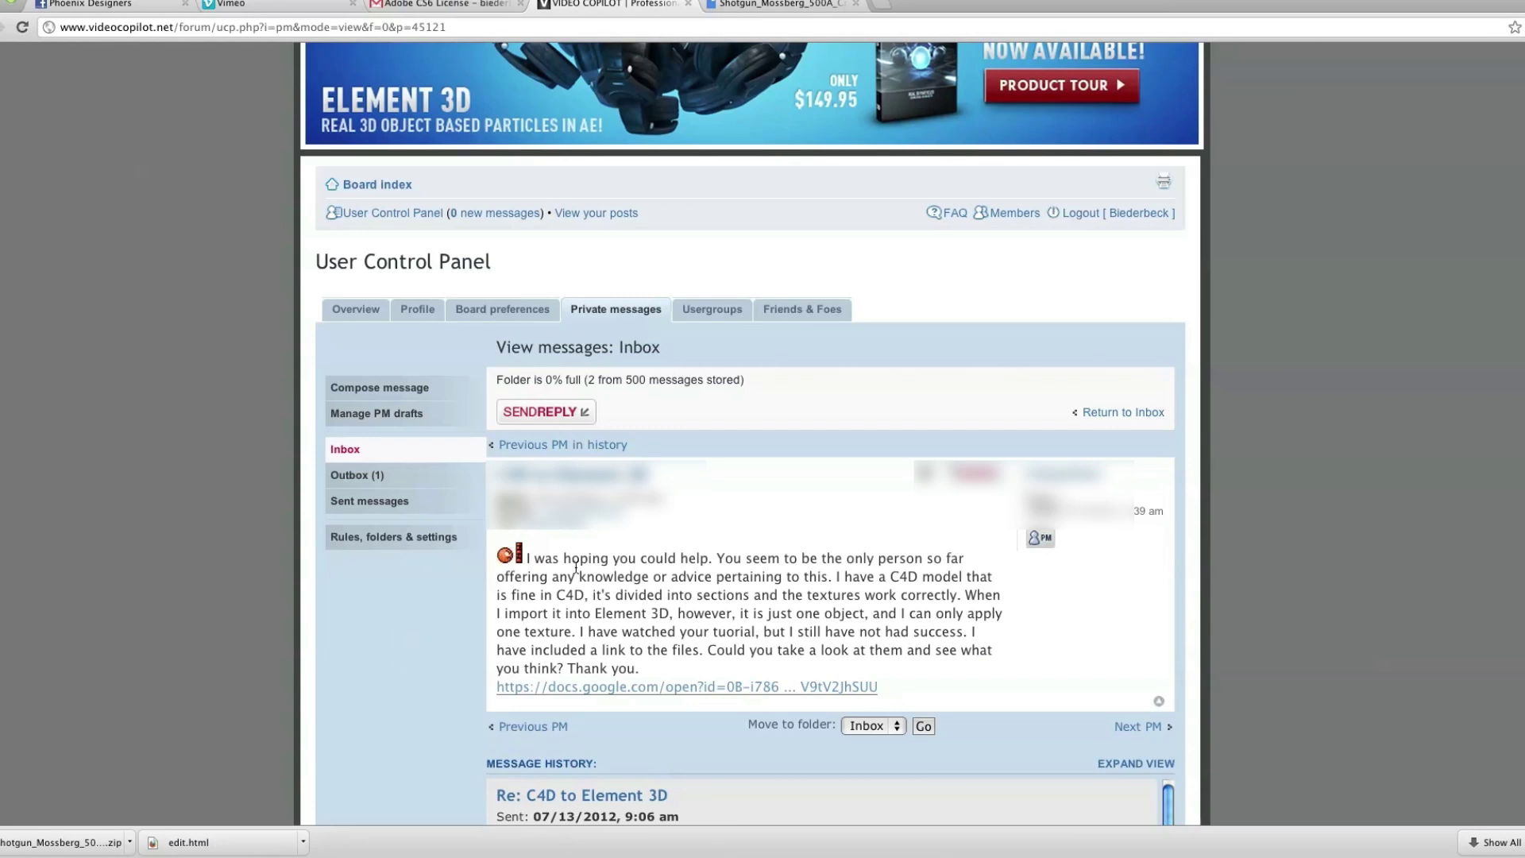
{"action": "left_click_drag", "start_coordinate": [553, 559], "coordinate": [500, 561]}
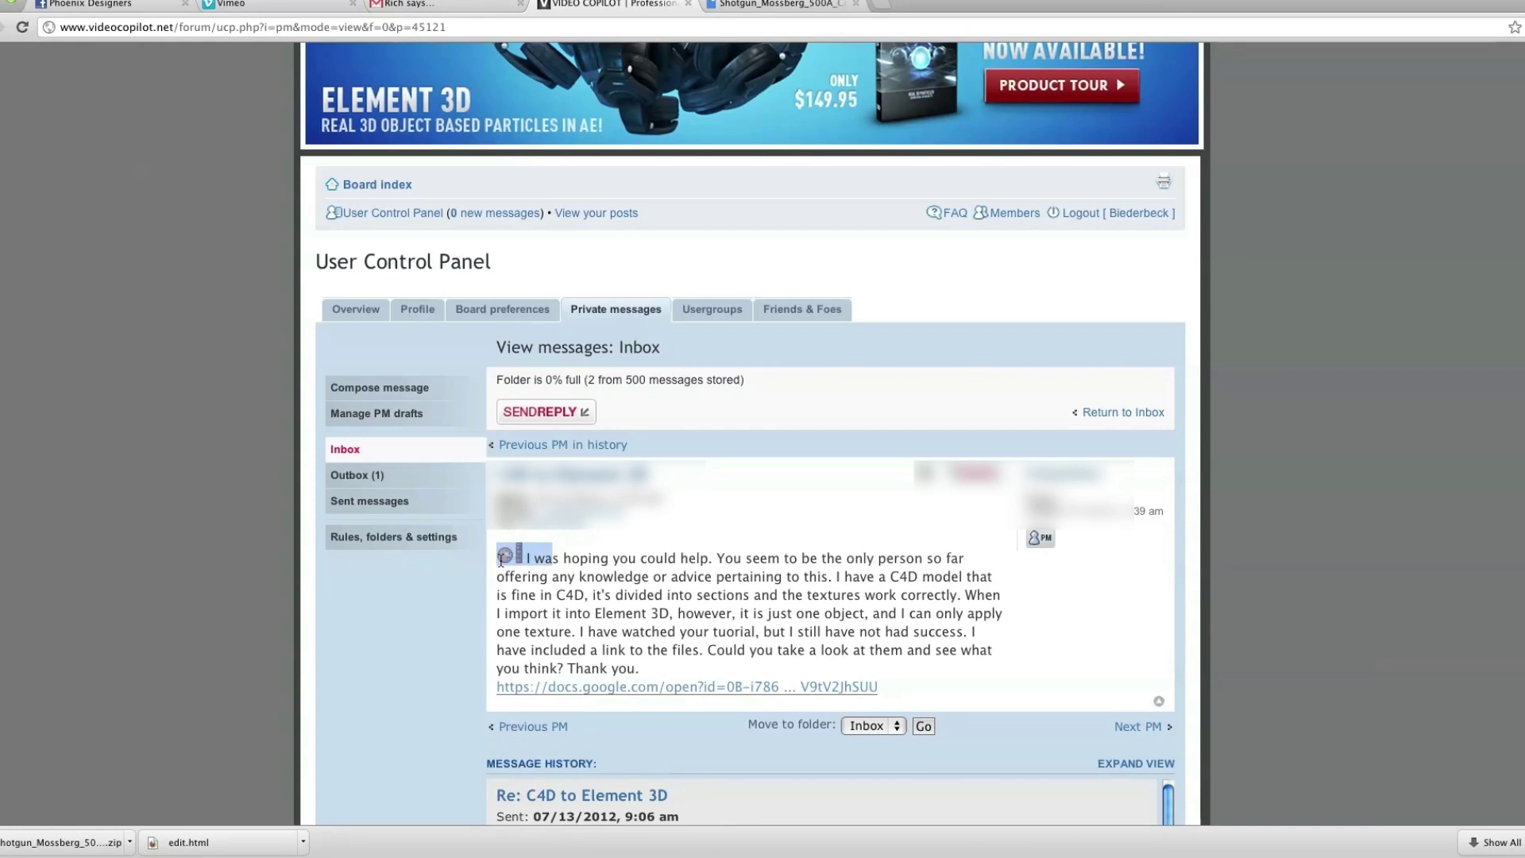
{"action": "left_click", "coordinate": [560, 578]}
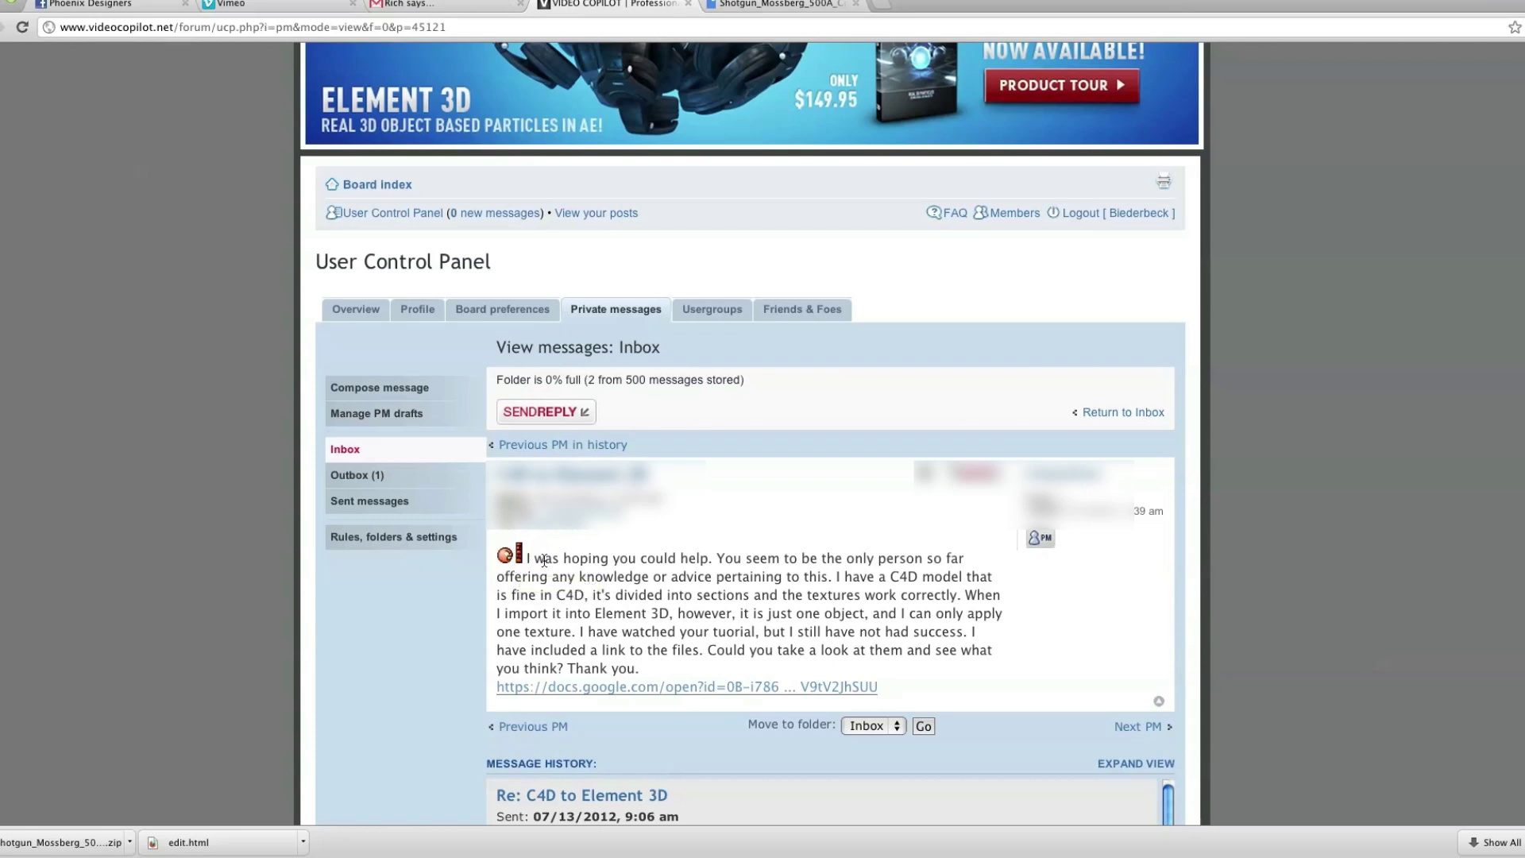
{"action": "left_click_drag", "start_coordinate": [544, 561], "coordinate": [506, 556]}
{"action": "left_click", "coordinate": [506, 556]}
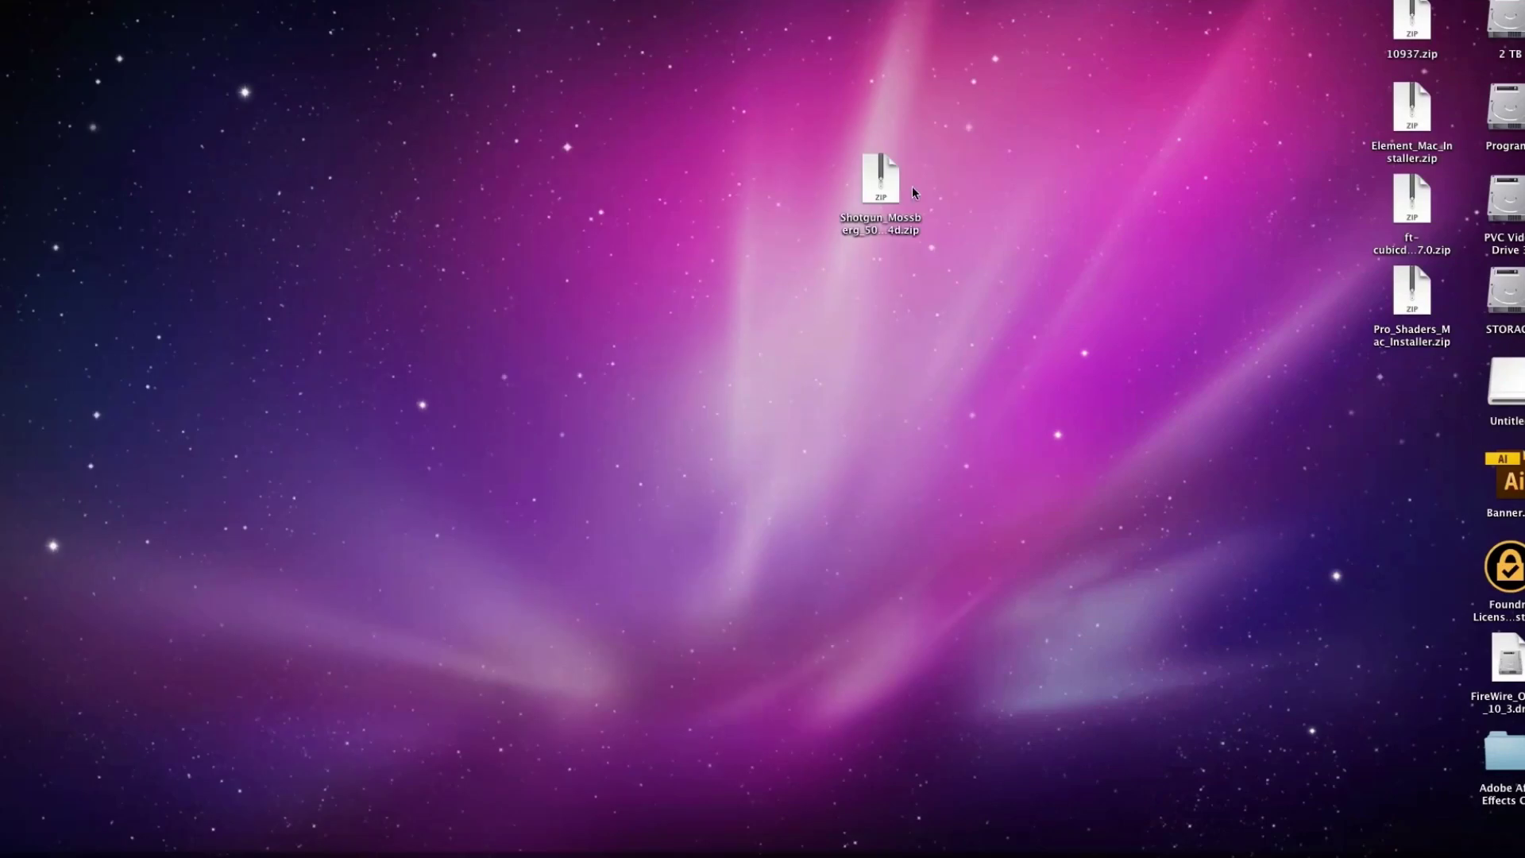
Unzip the shotgun archive, open its Cinema 4D scene, and expand the Mossberg_500A group.
{"action": "double_click", "coordinate": [883, 189]}
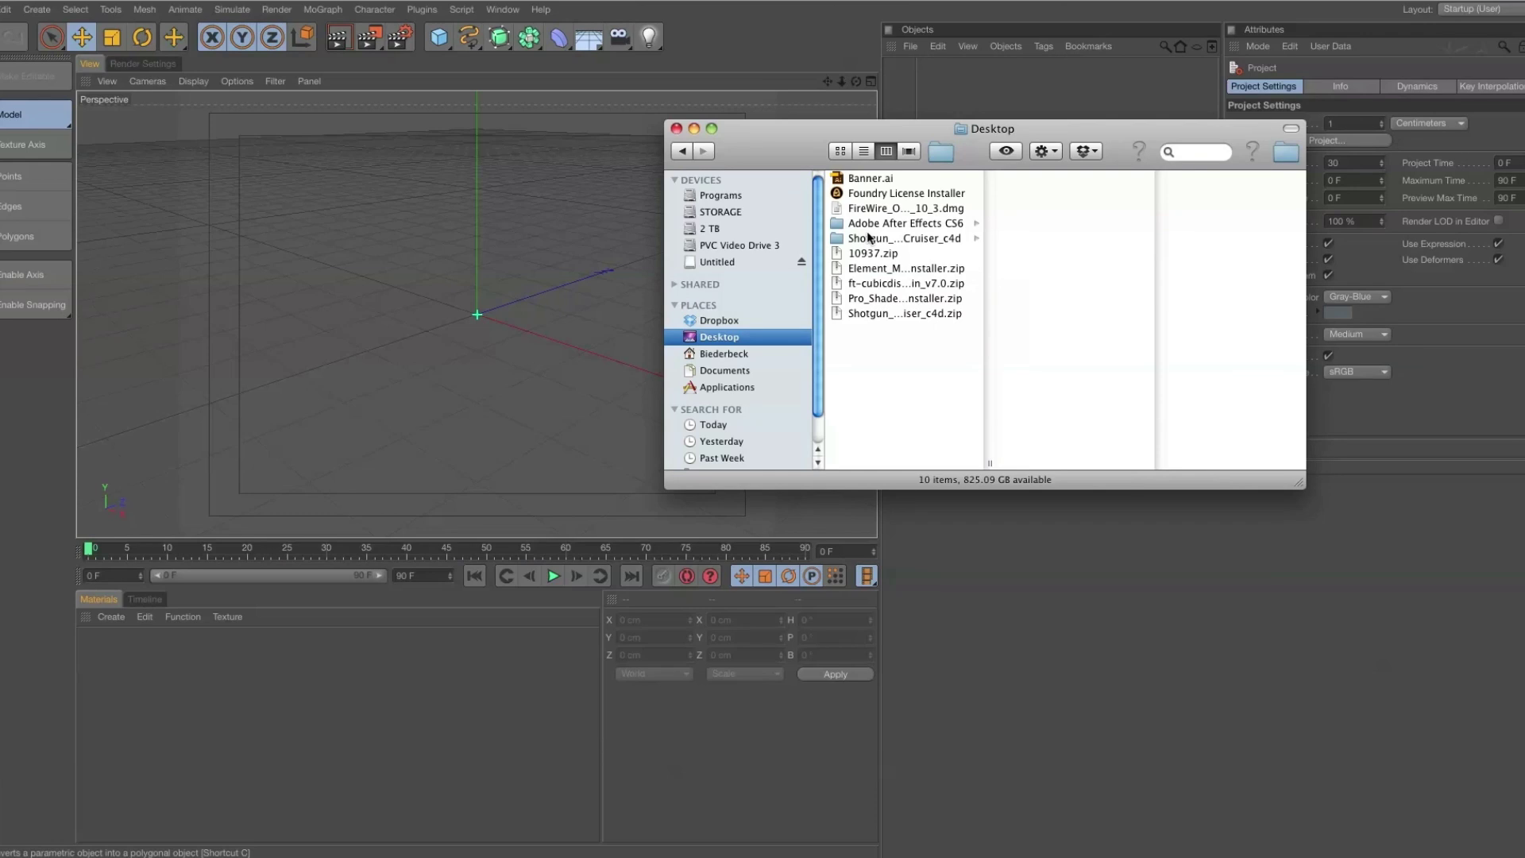
{"action": "left_click", "coordinate": [868, 236]}
{"action": "double_click", "coordinate": [1036, 178]}
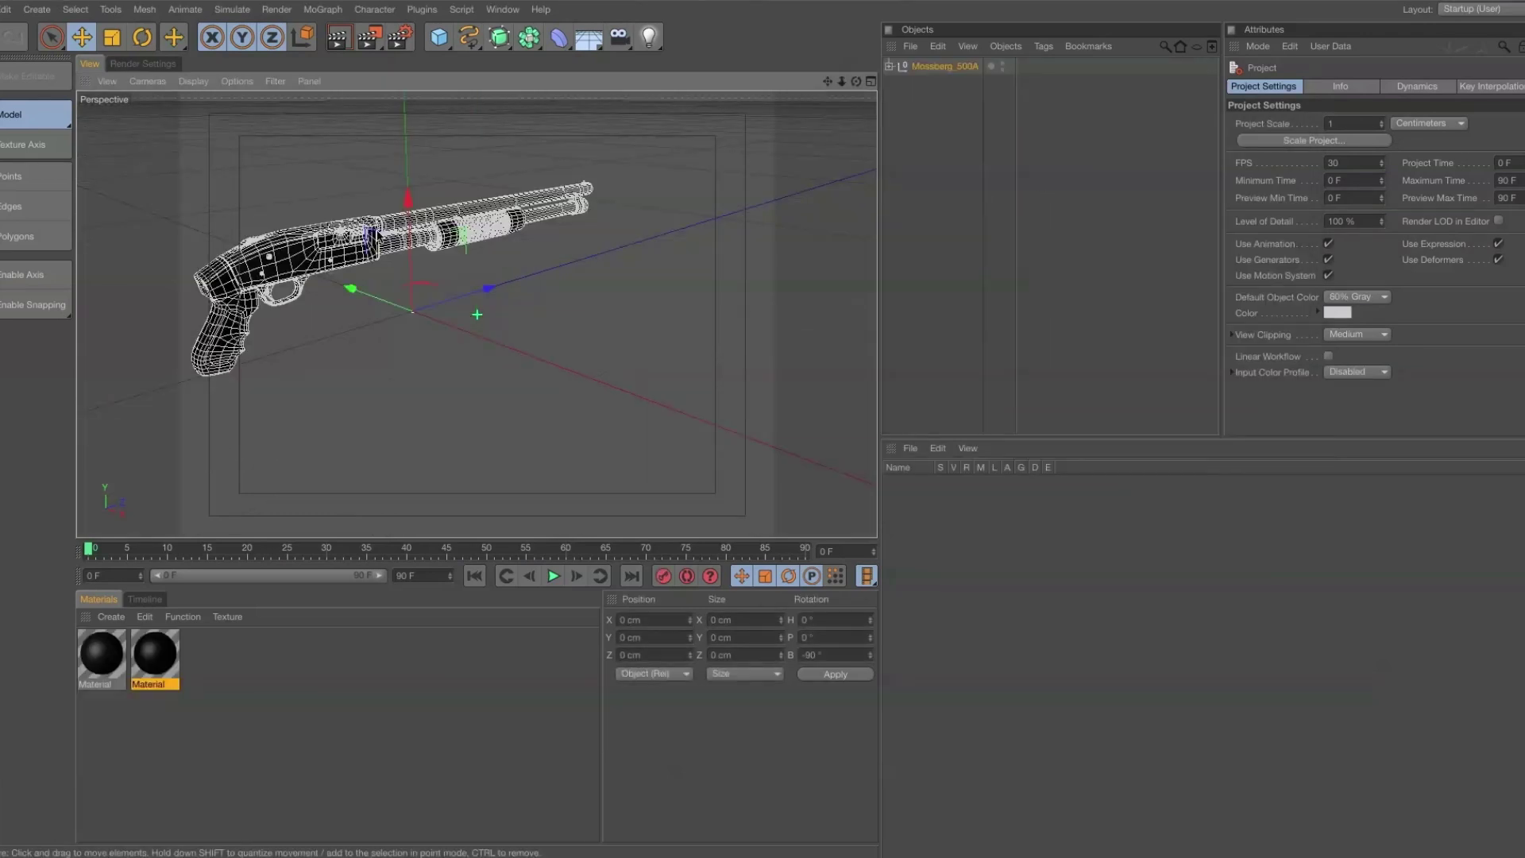
{"action": "left_click", "coordinate": [694, 158]}
{"action": "left_click", "coordinate": [889, 66]}
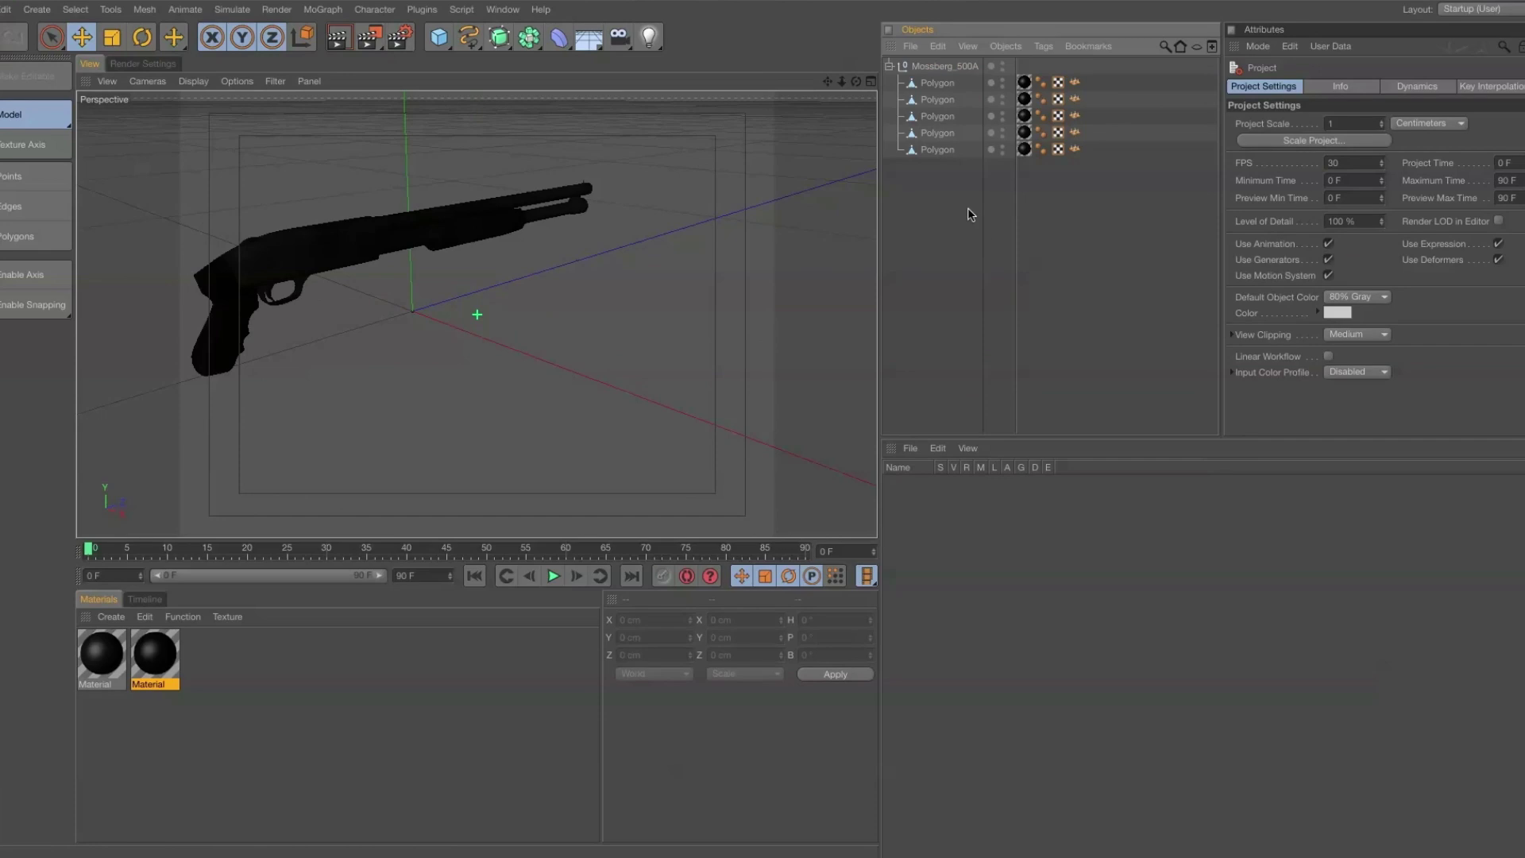
{"action": "left_click", "coordinate": [917, 70]}
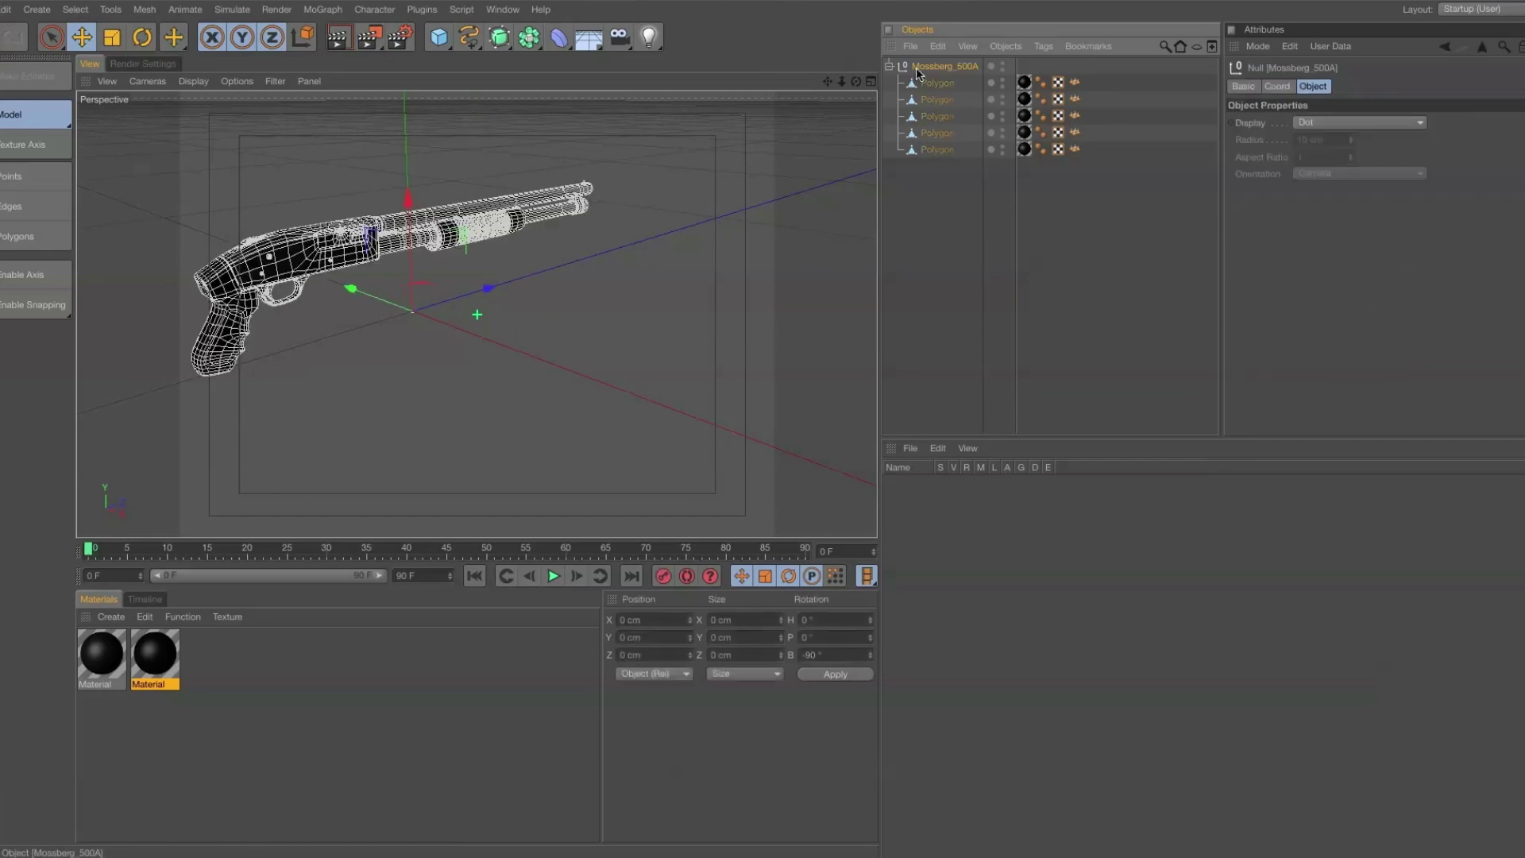
{"action": "left_click", "coordinate": [970, 187]}
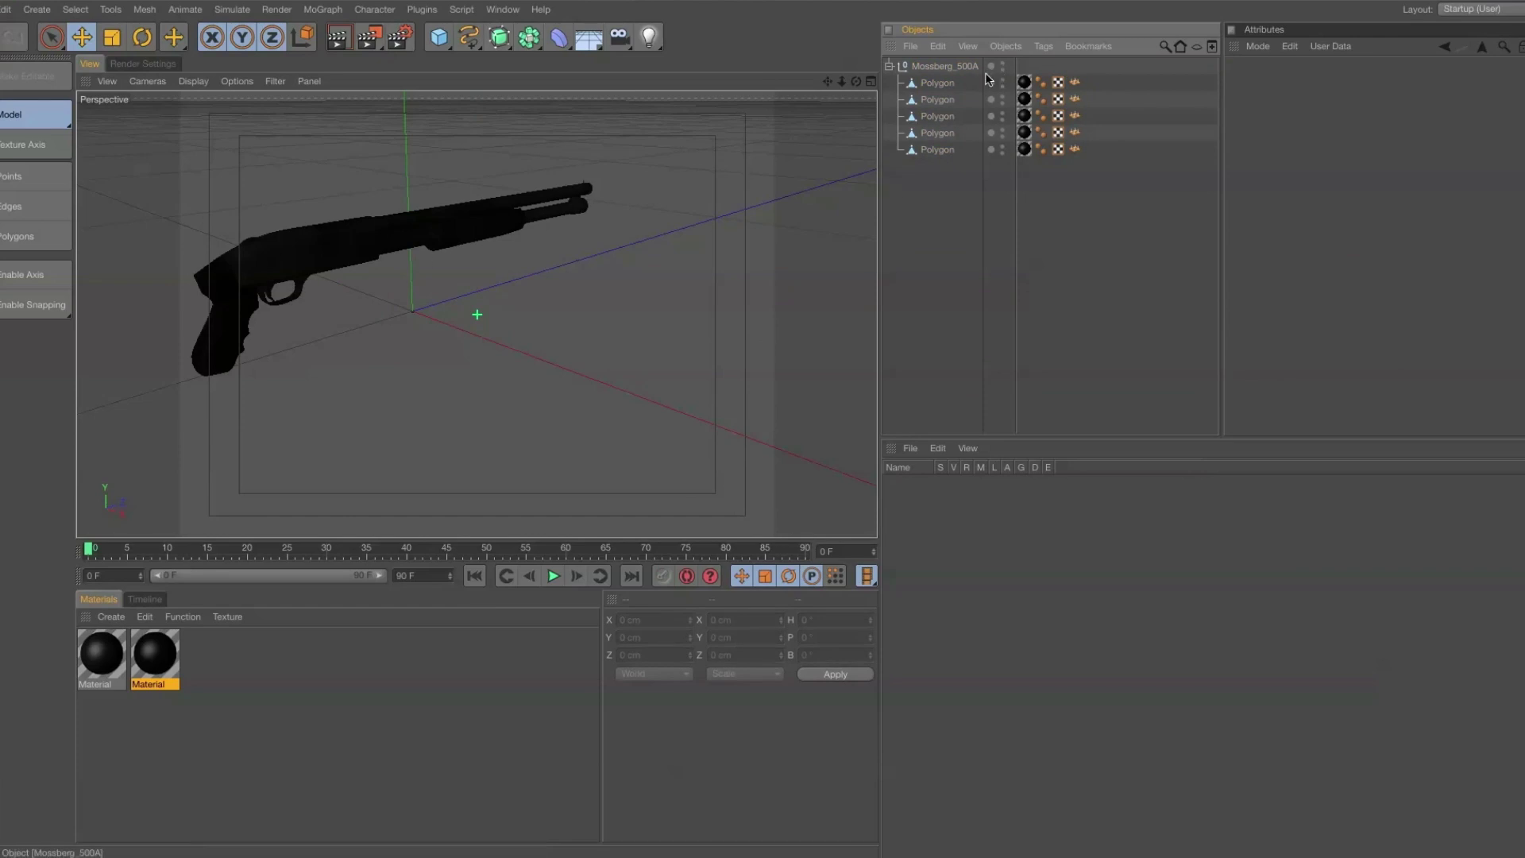
Wrap each of the five shotgun polygon parts in its own null with Alt+G.
{"action": "left_click", "coordinate": [949, 81]}
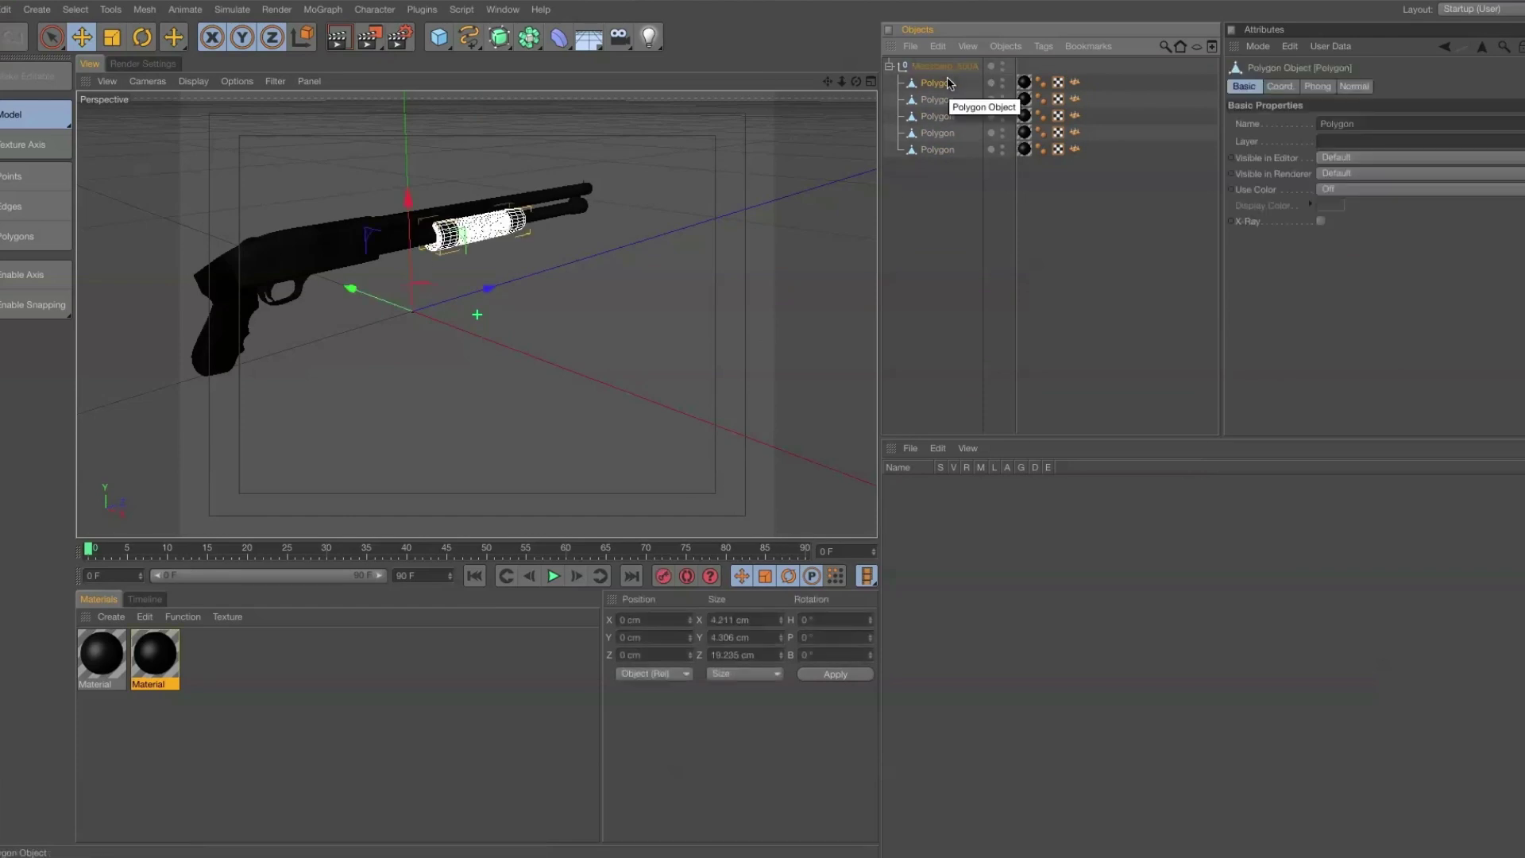
{"action": "key", "text": "alt+g"}
{"action": "left_click", "coordinate": [927, 101]}
{"action": "key", "text": "alt+g"}
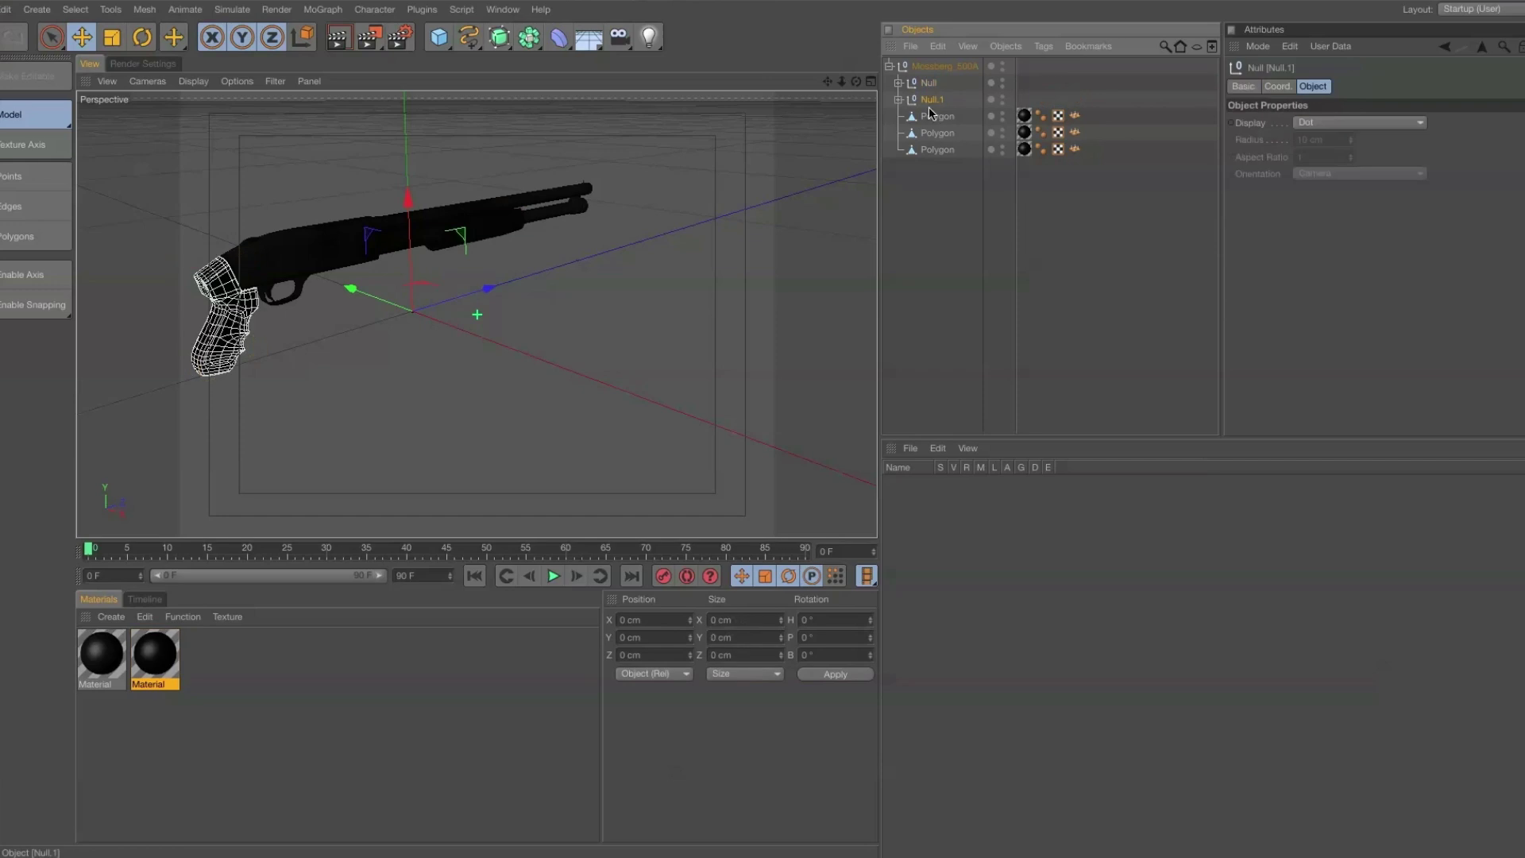
{"action": "left_click", "coordinate": [931, 116]}
{"action": "key", "text": "alt+g"}
{"action": "left_click", "coordinate": [935, 134]}
{"action": "key", "text": "alt+g"}
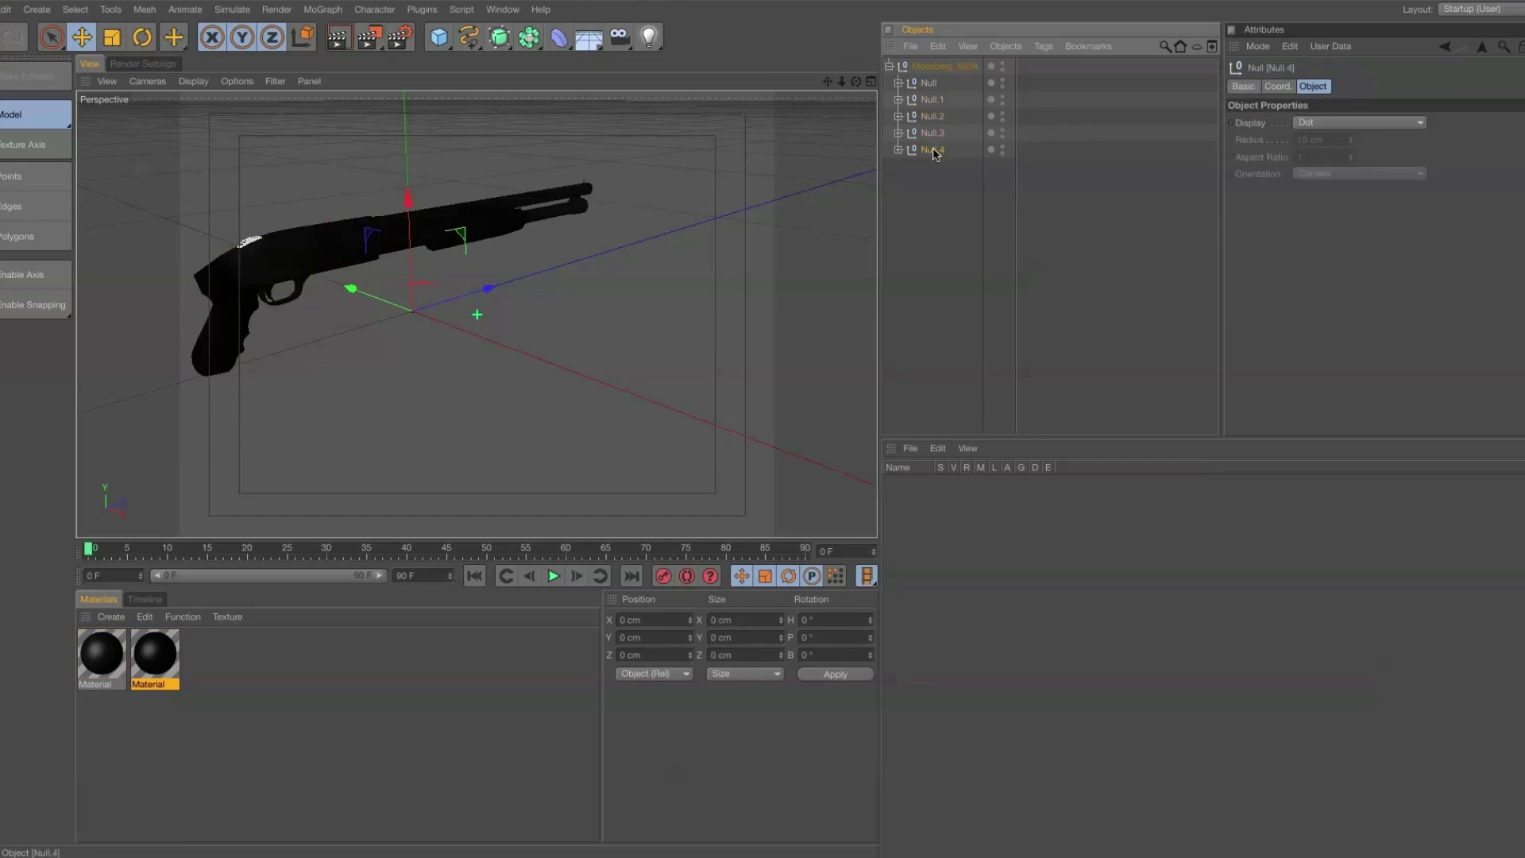
{"action": "left_click", "coordinate": [929, 150]}
{"action": "key", "text": "alt+g"}
Remove the Mossberg_500A parent and save the scene as MOSS01.
{"action": "left_click", "coordinate": [933, 67]}
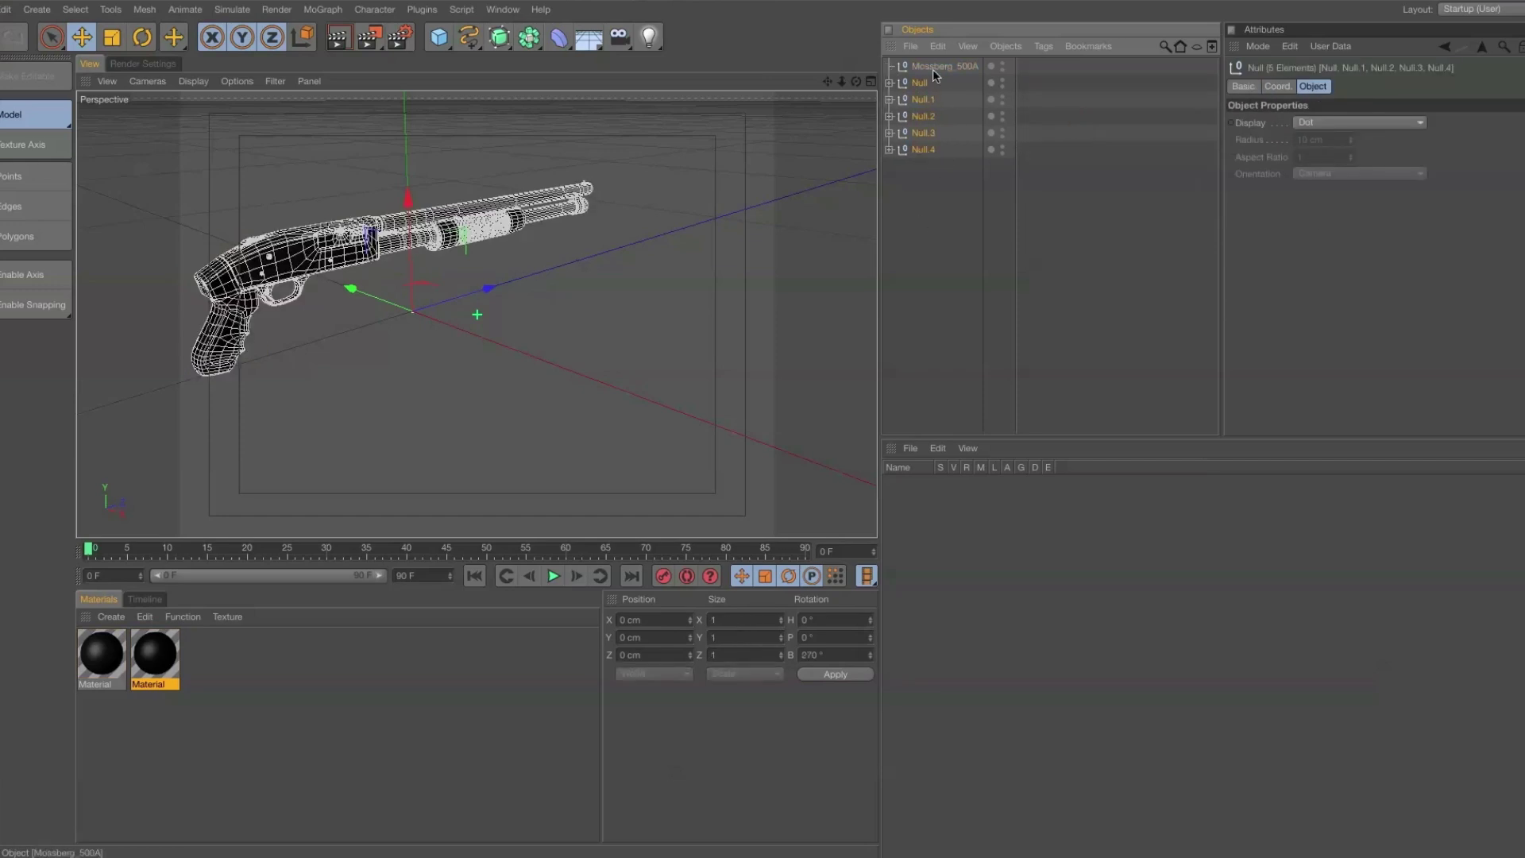
{"action": "key", "text": "shift+g"}
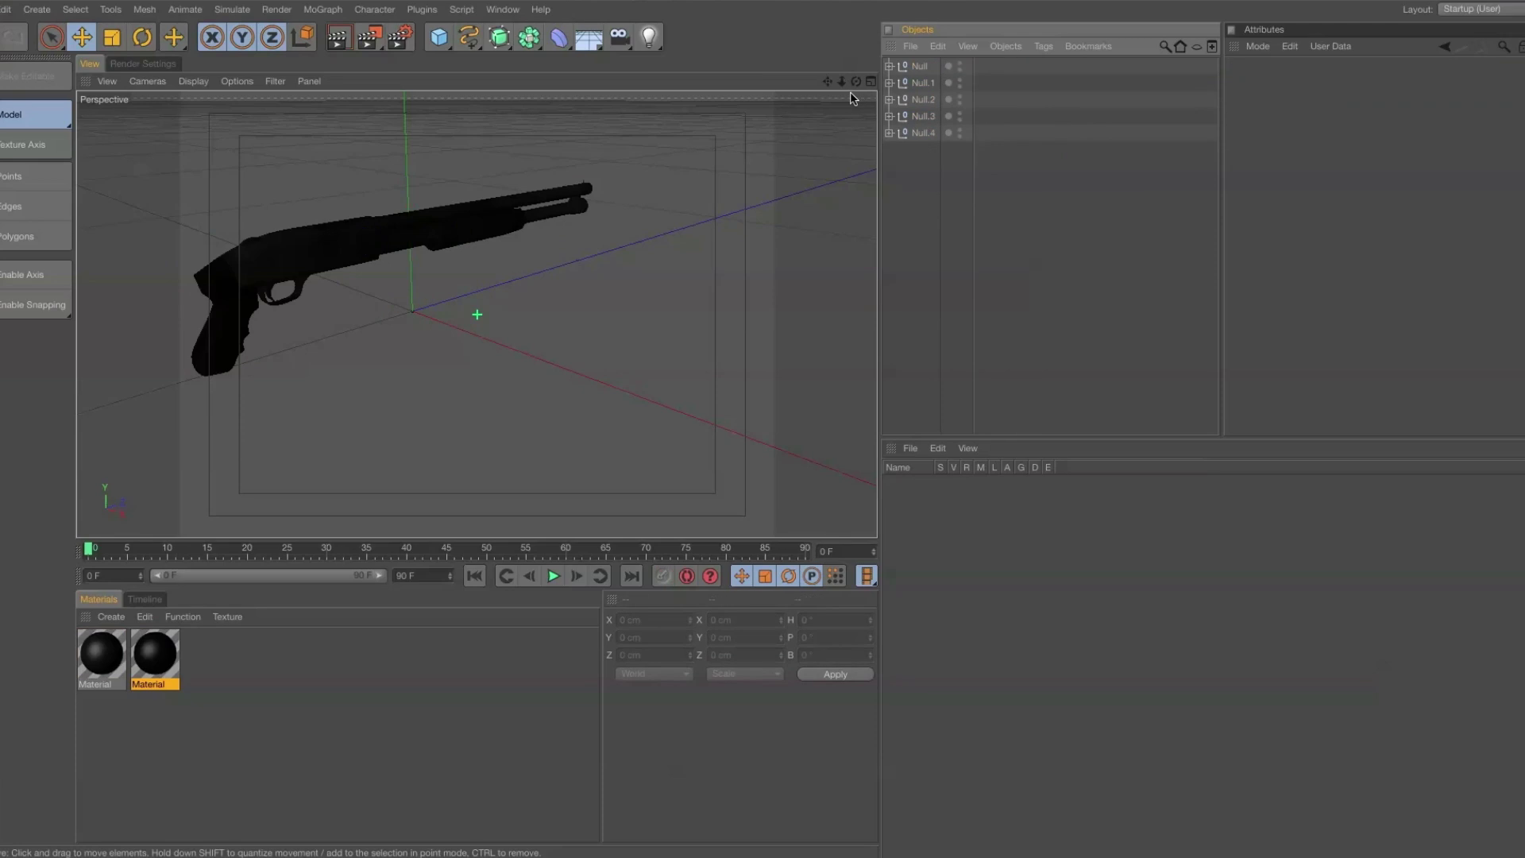
{"action": "key", "text": "super+shift+s"}
{"action": "type", "text": "MOSS"}
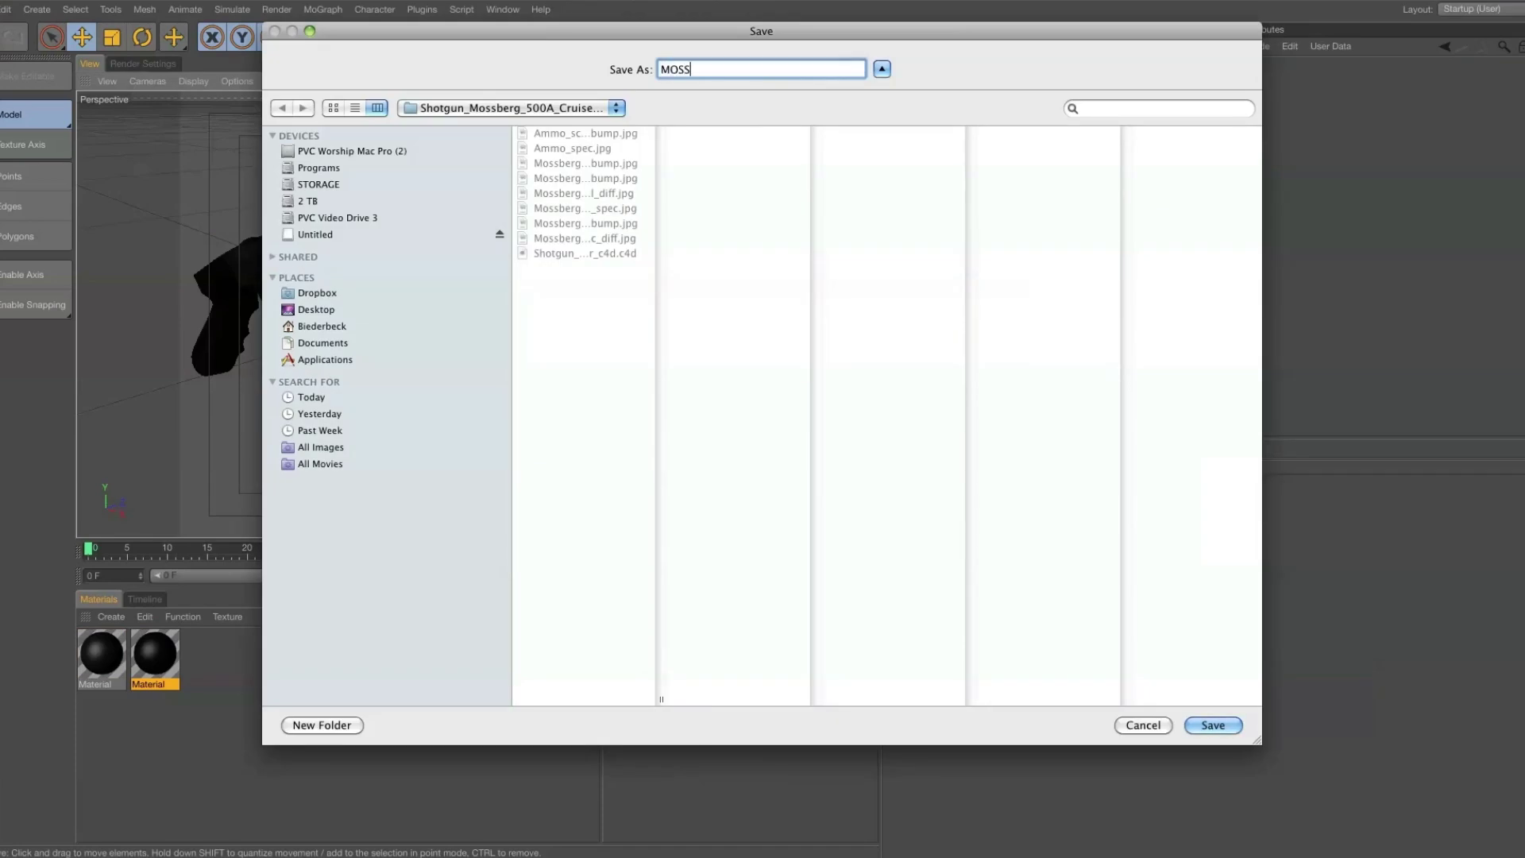
{"action": "type", "text": "01"}
{"action": "key", "text": "Return"}
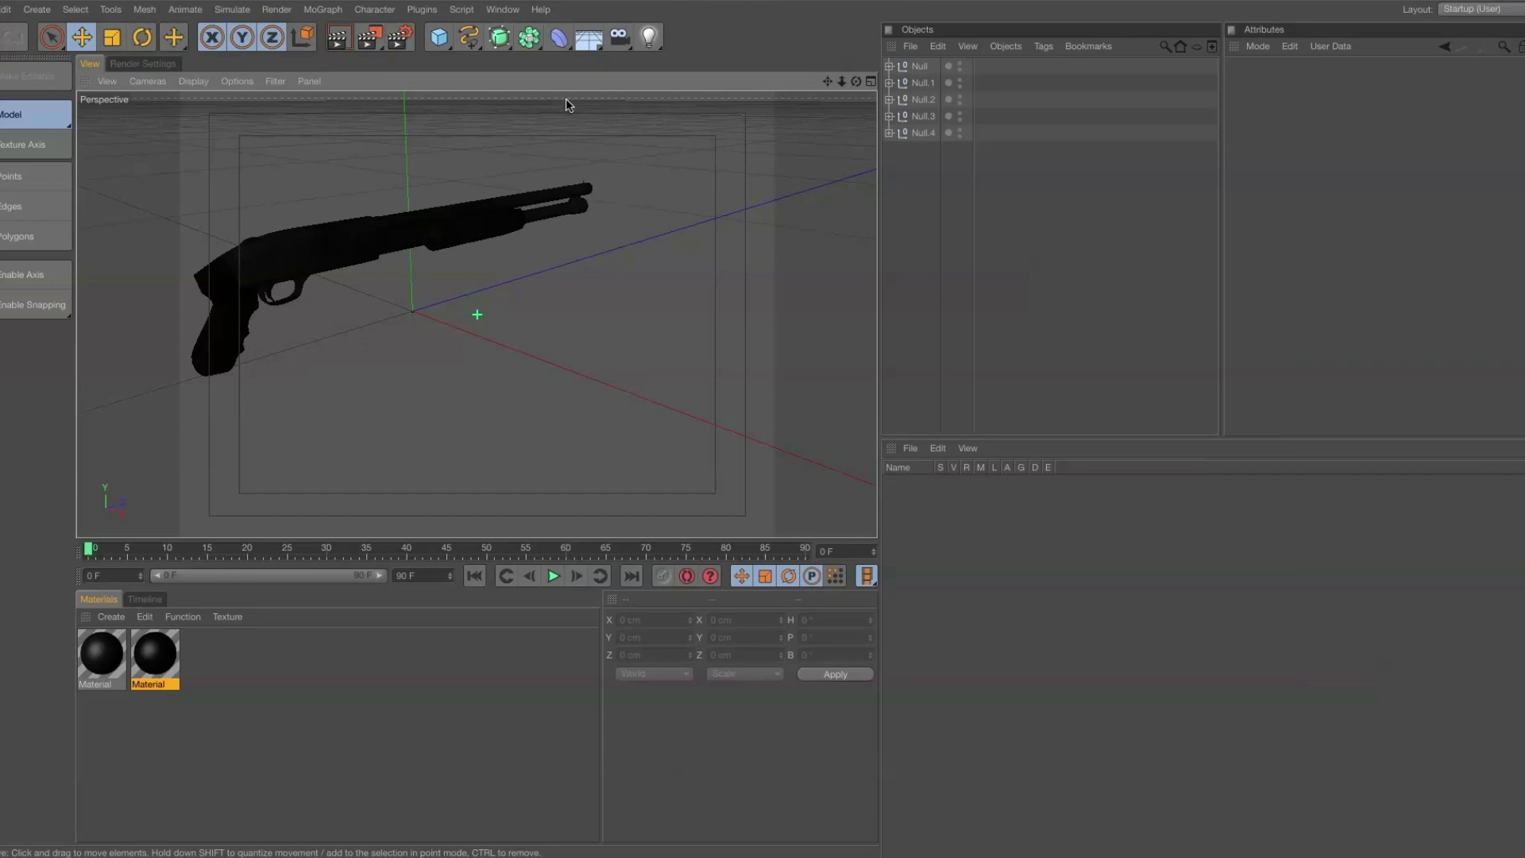
Switch to After Effects and apply the Element effect to Orange Solid 1.
{"action": "key", "text": "super+Tab"}
{"action": "key", "text": "super+Tab"}
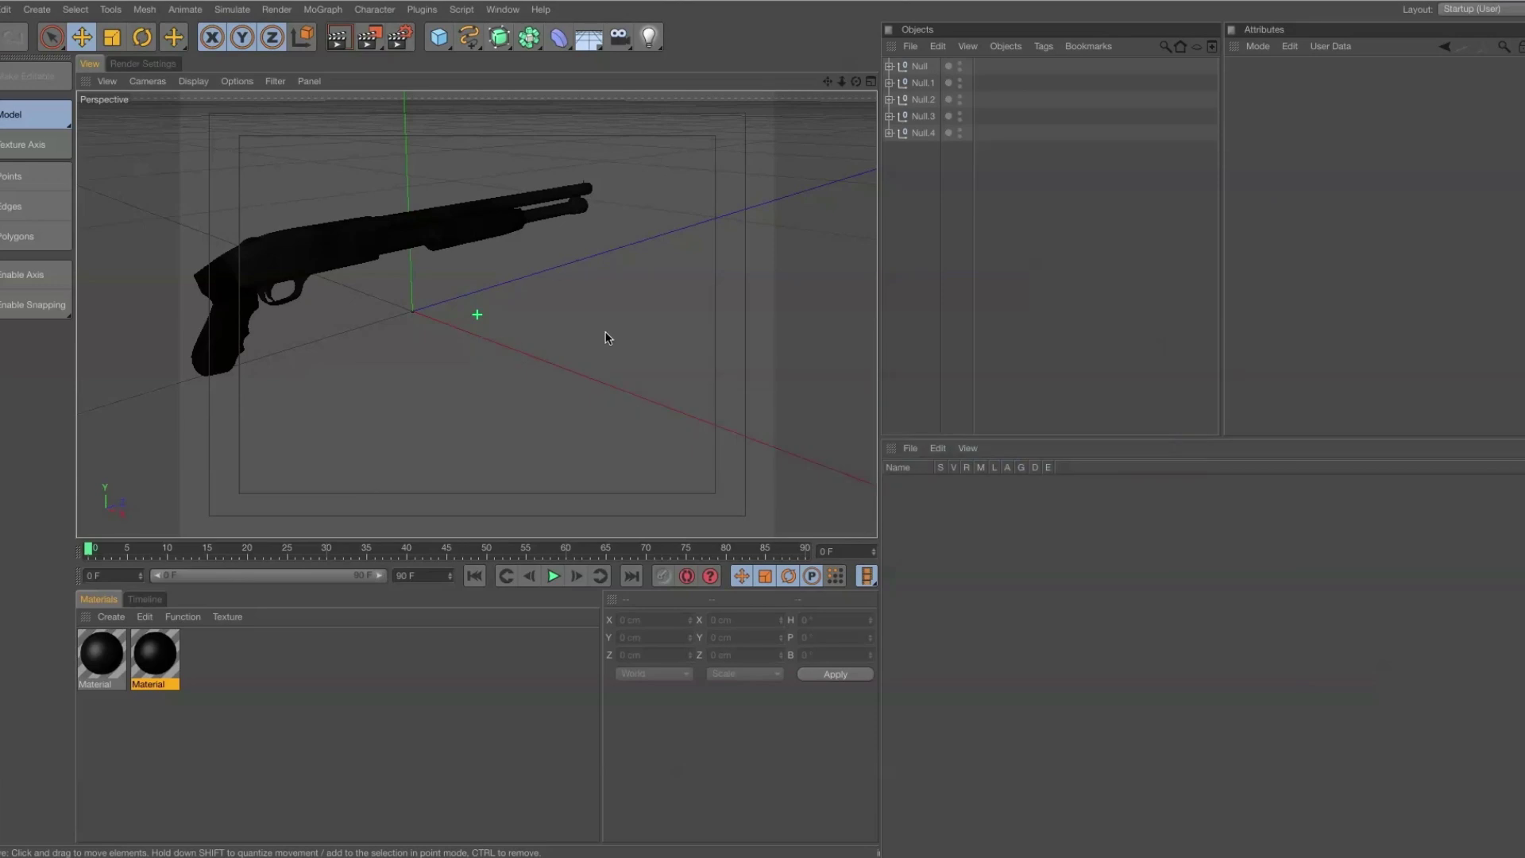
{"action": "key", "text": "super+Tab"}
{"action": "key", "text": "super+Tab"}
{"action": "key", "text": "super+Tab"}
{"action": "key", "text": "super+Tab"}
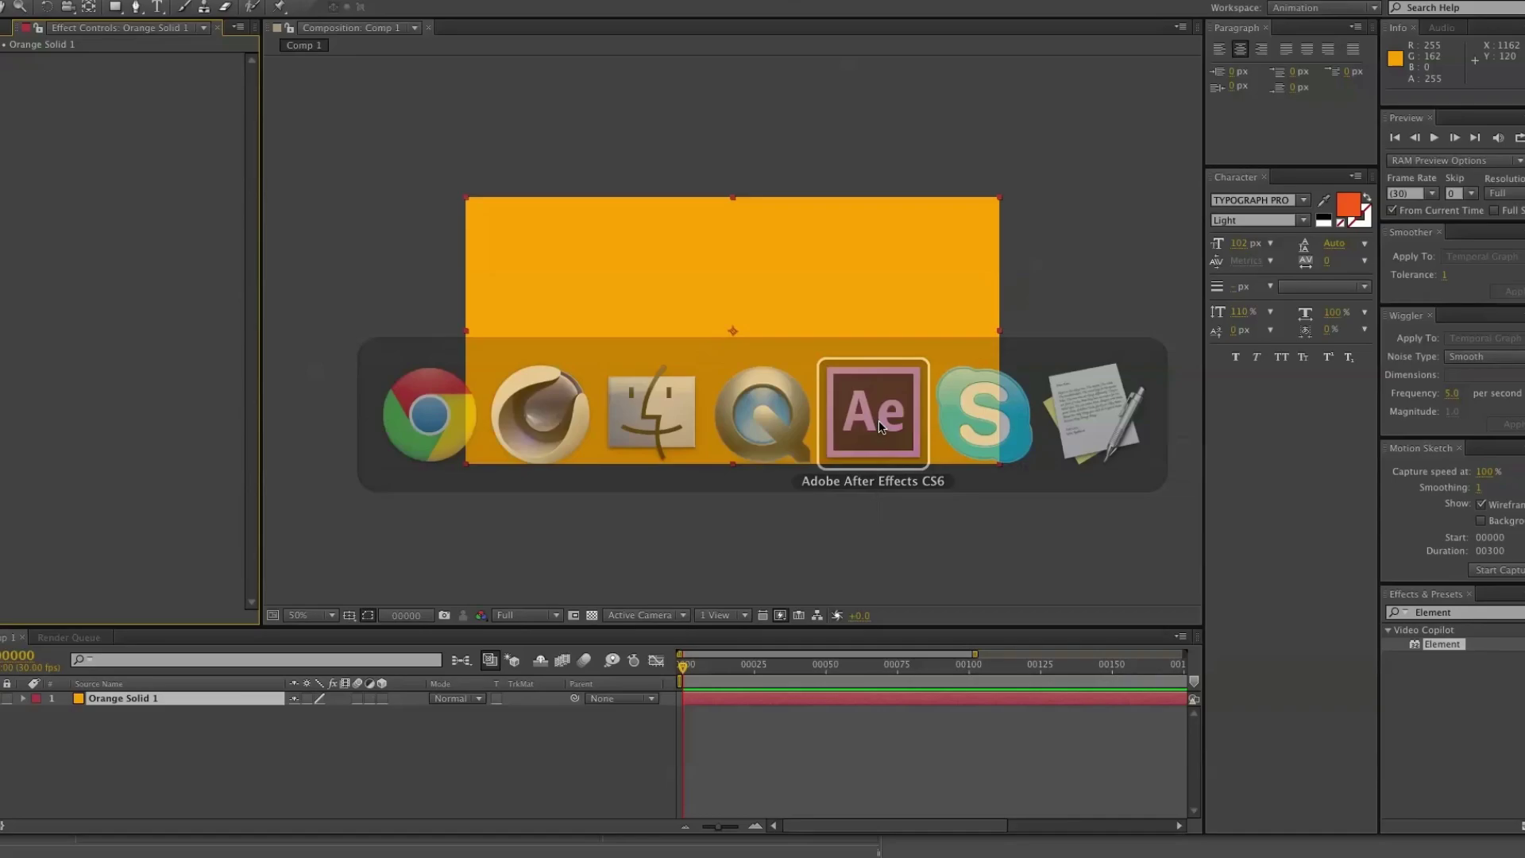
{"action": "double_click", "coordinate": [1421, 642]}
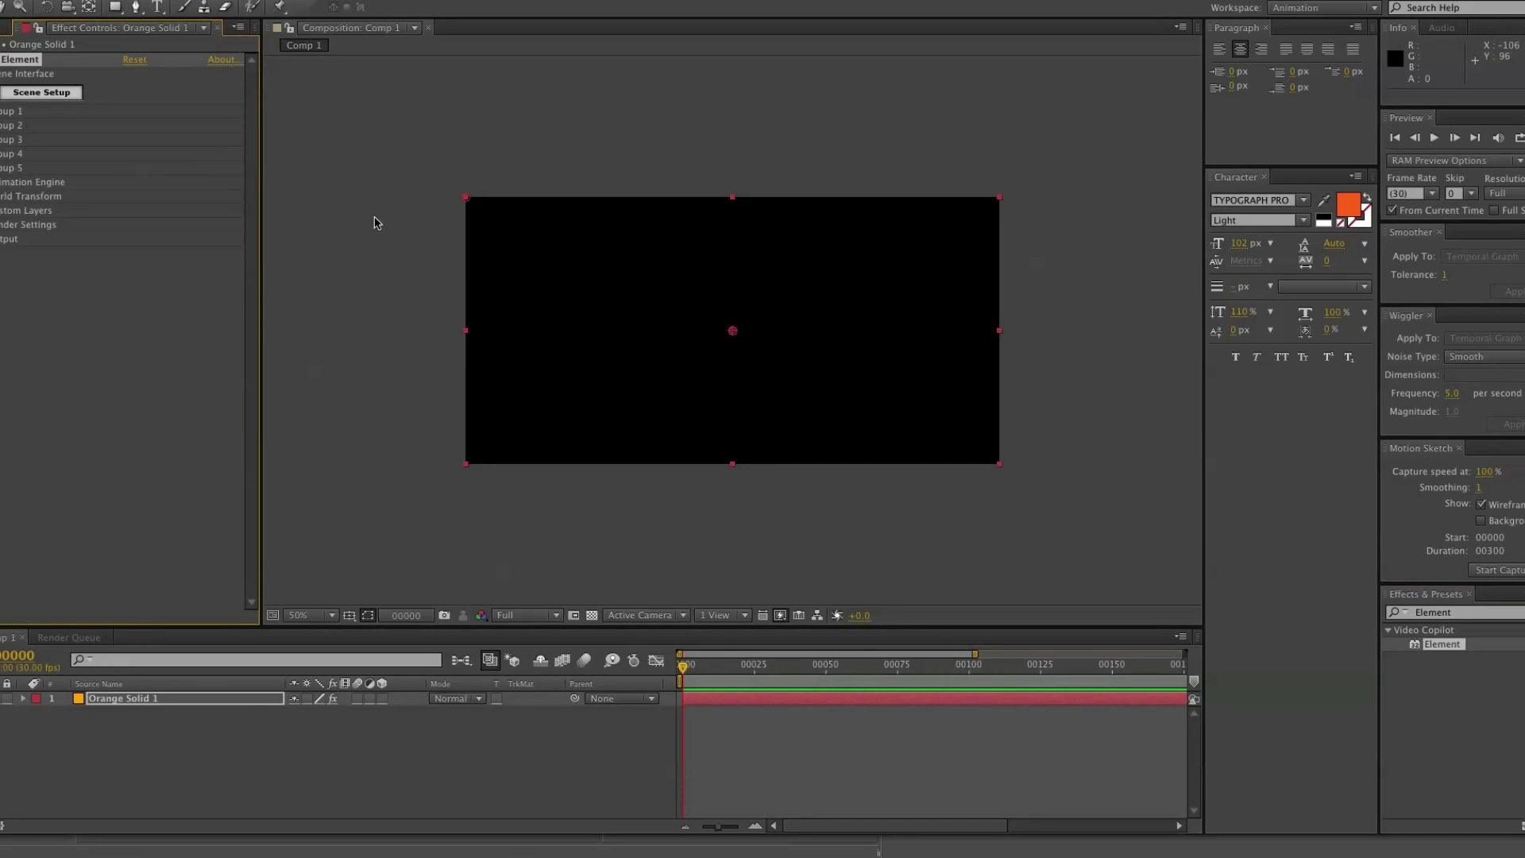
Import the MOSS 2 shotgun model into Element 3D's scene setup.
{"action": "left_click", "coordinate": [41, 93]}
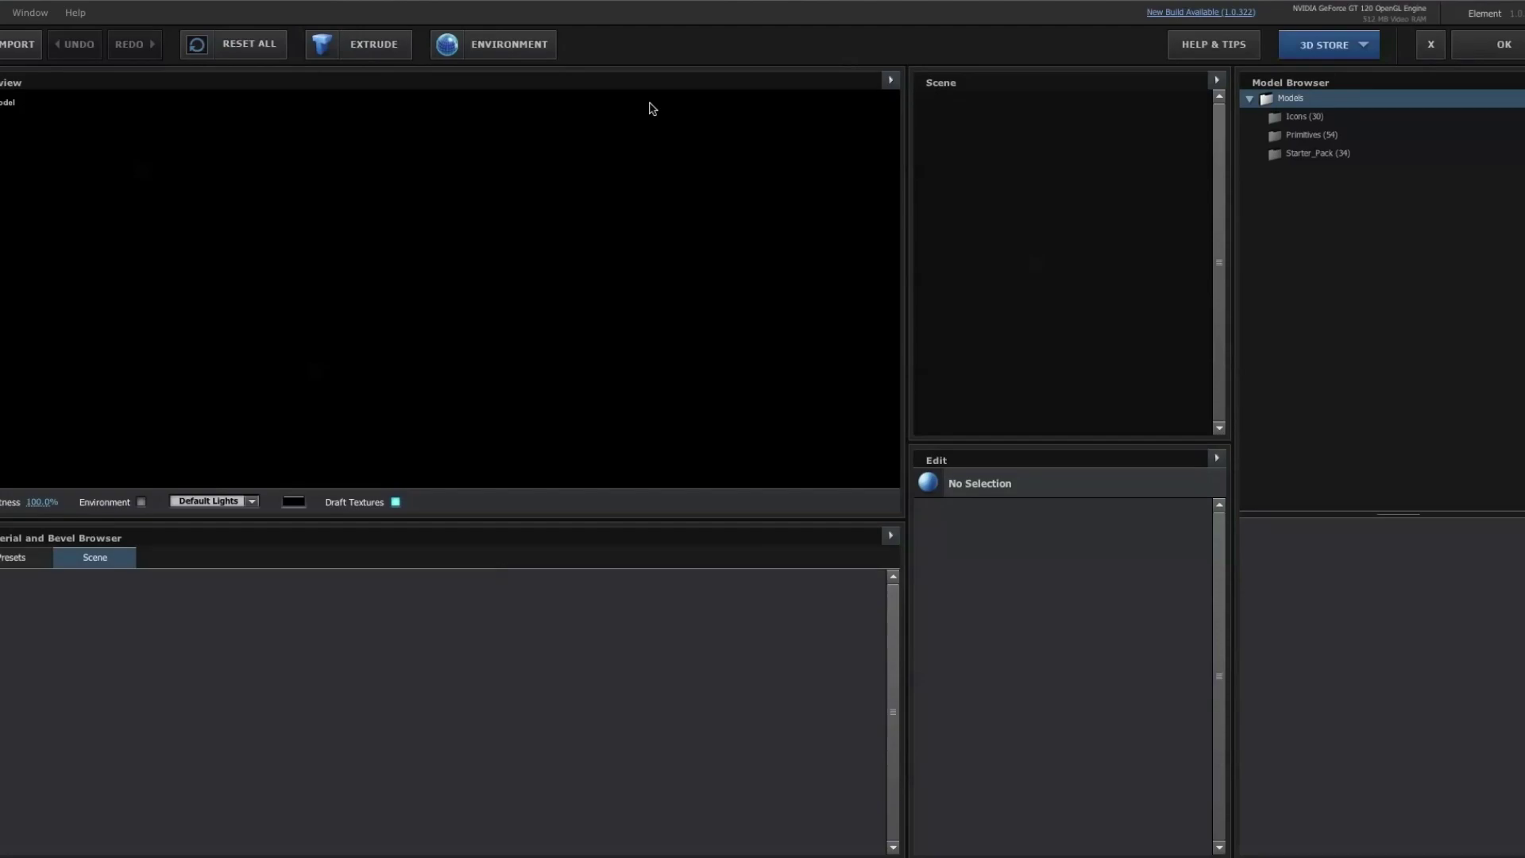
{"action": "left_click", "coordinate": [31, 49]}
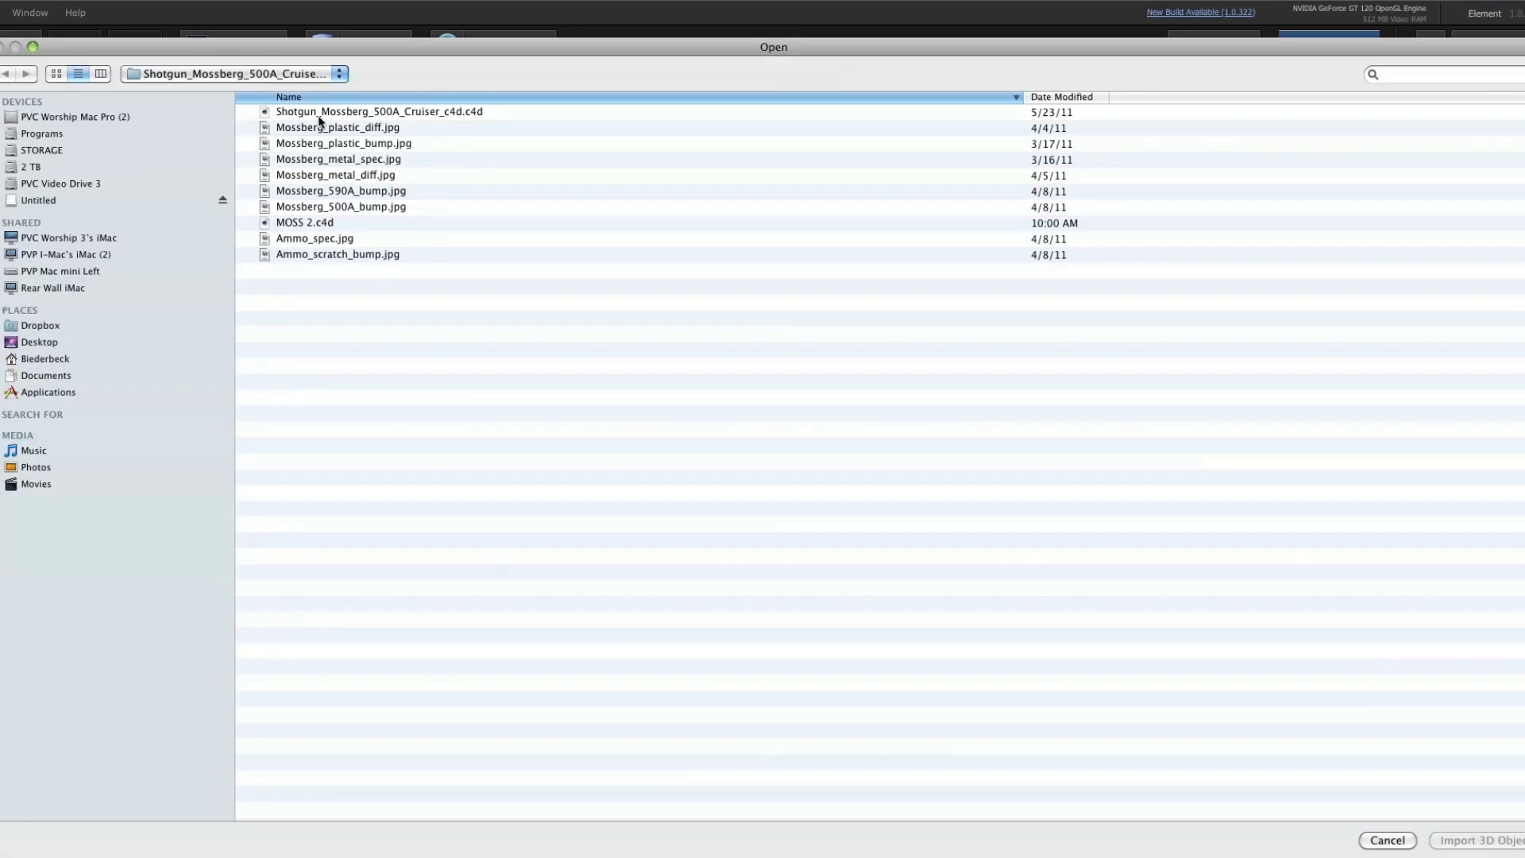
{"action": "double_click", "coordinate": [335, 221]}
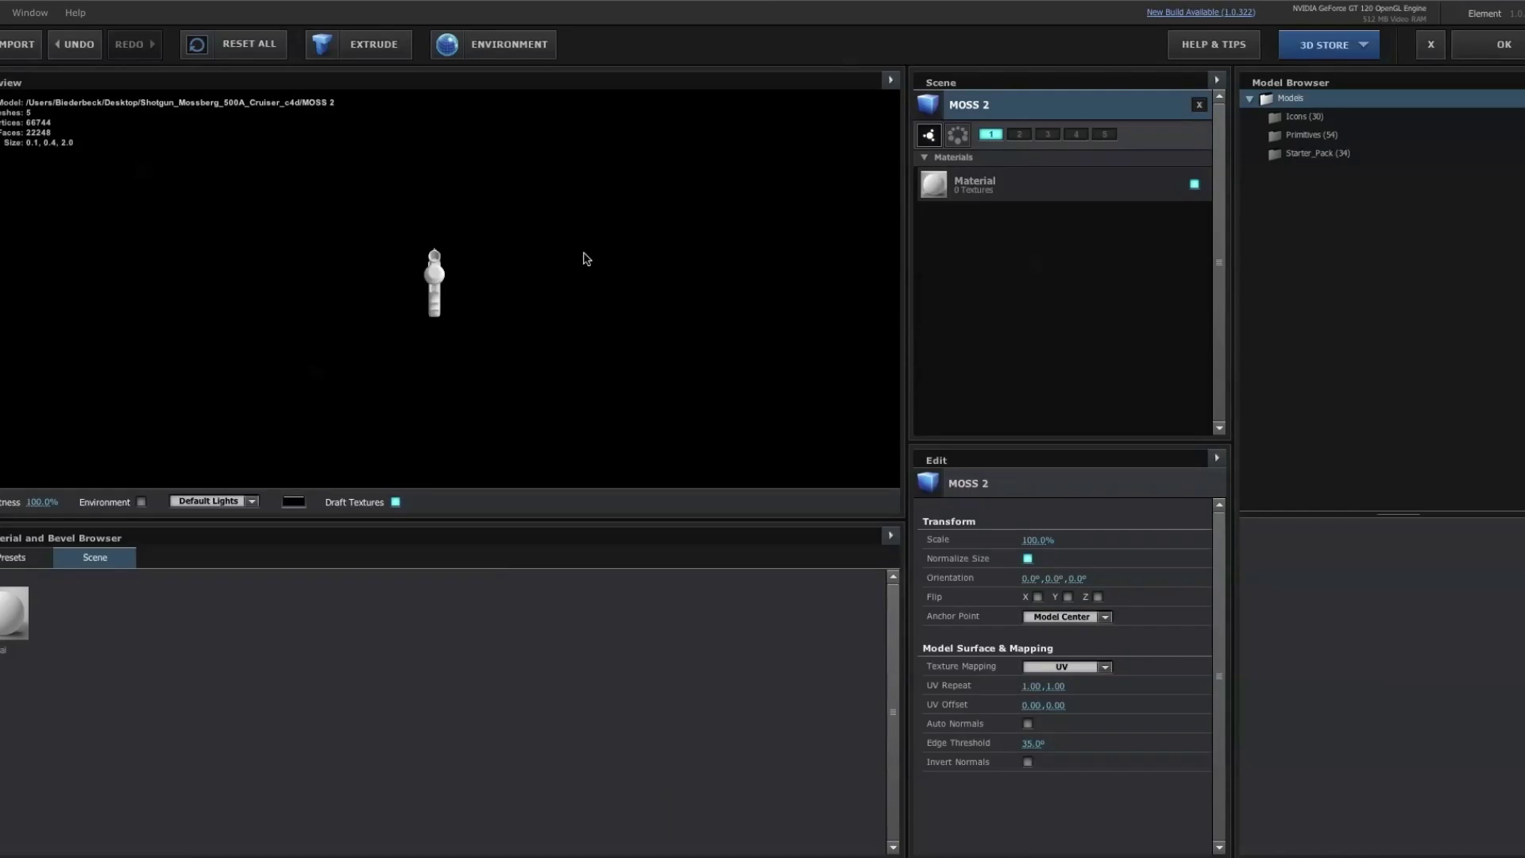
Orbit the shotgun through side, end-on and front views, then reset the scene.
{"action": "left_click_drag", "start_coordinate": [563, 274], "coordinate": [784, 194]}
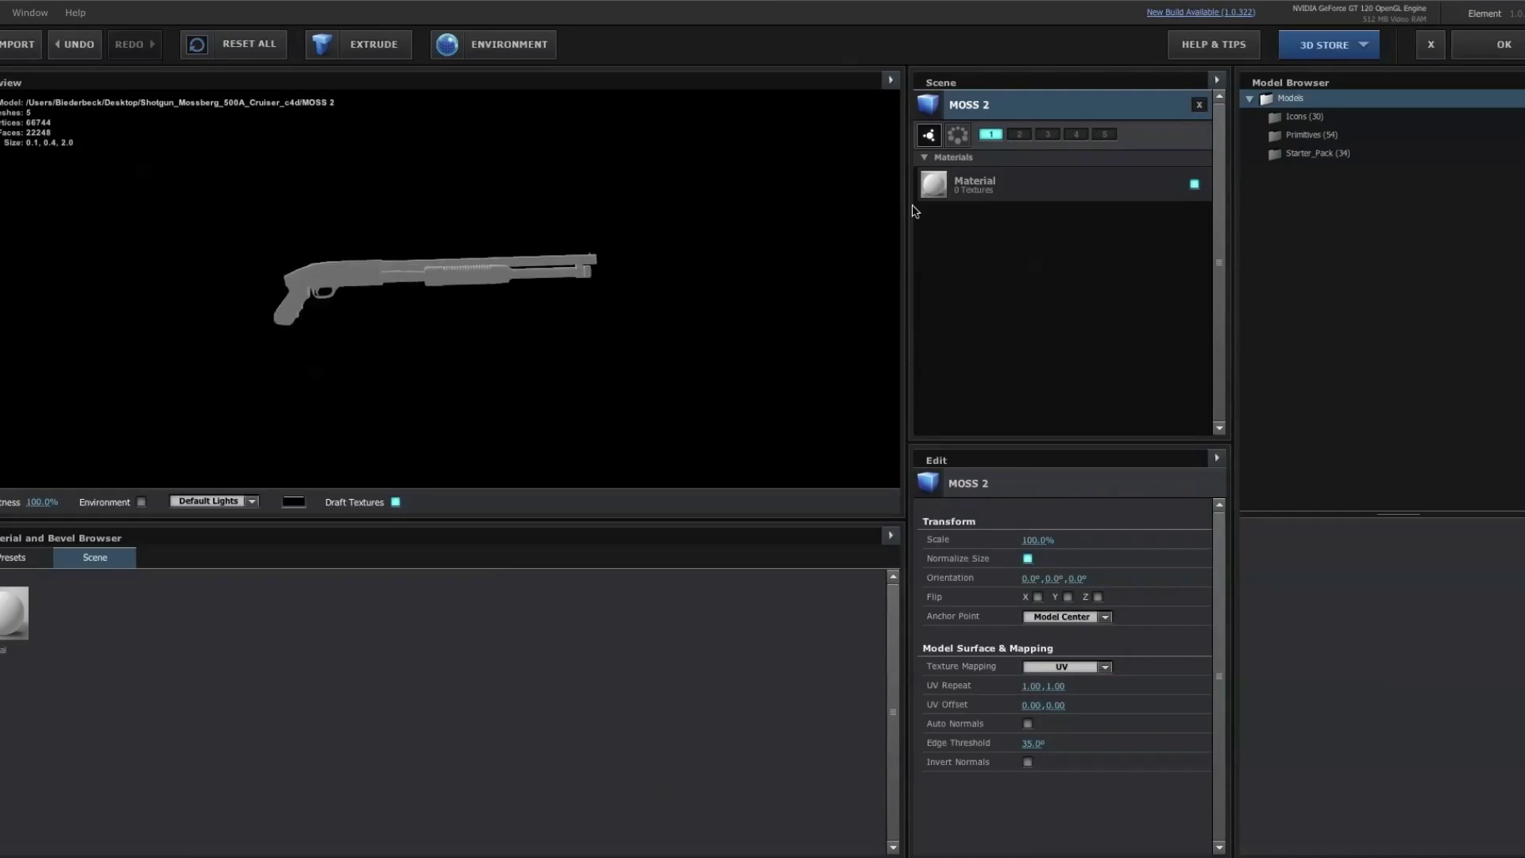
{"action": "left_click_drag", "start_coordinate": [540, 236], "coordinate": [321, 284]}
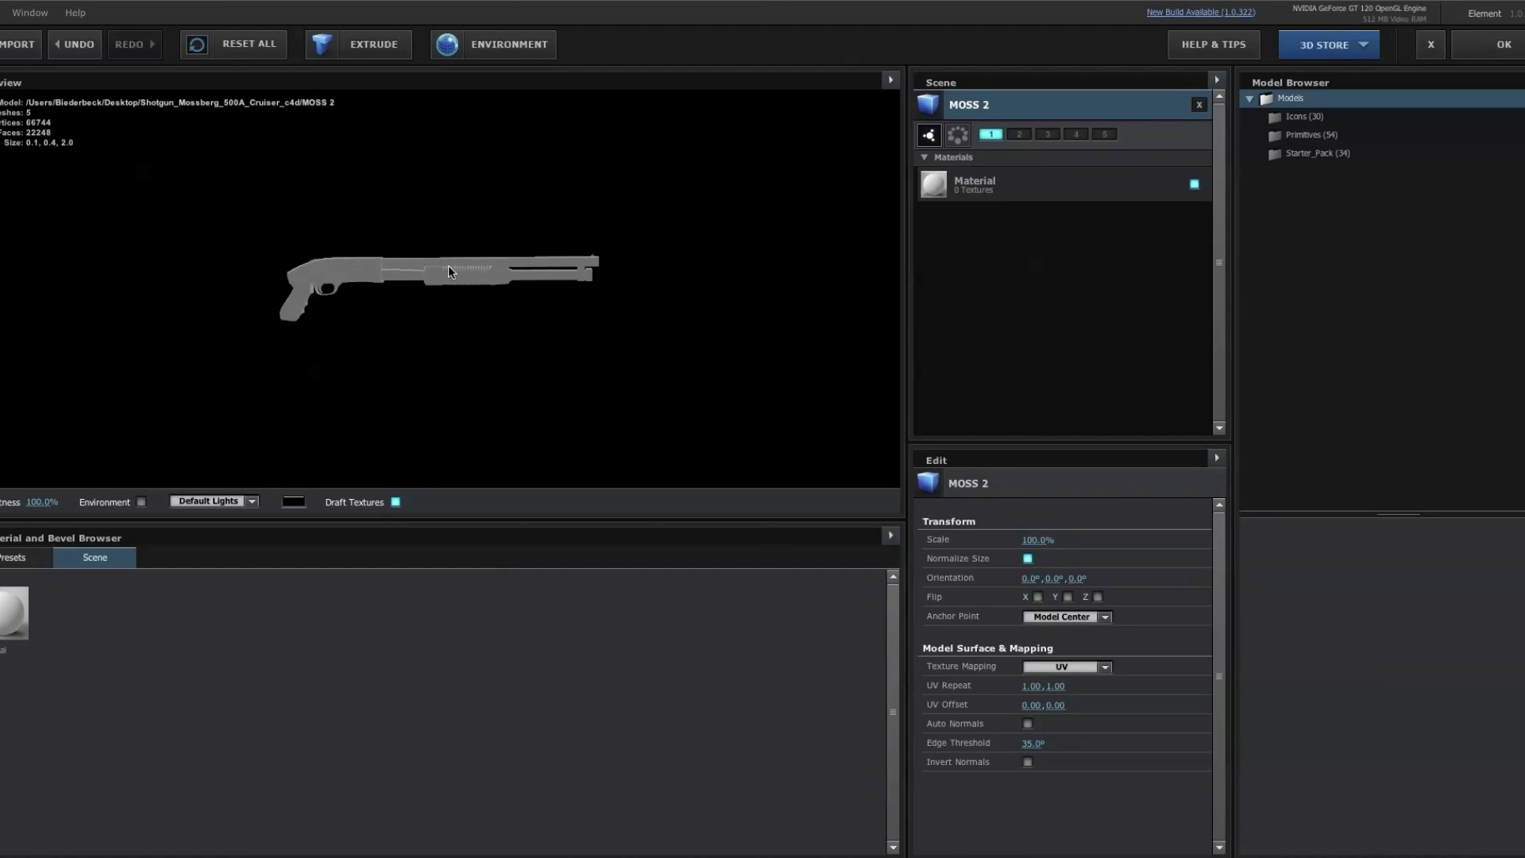
{"action": "left_click_drag", "start_coordinate": [474, 264], "coordinate": [406, 261]}
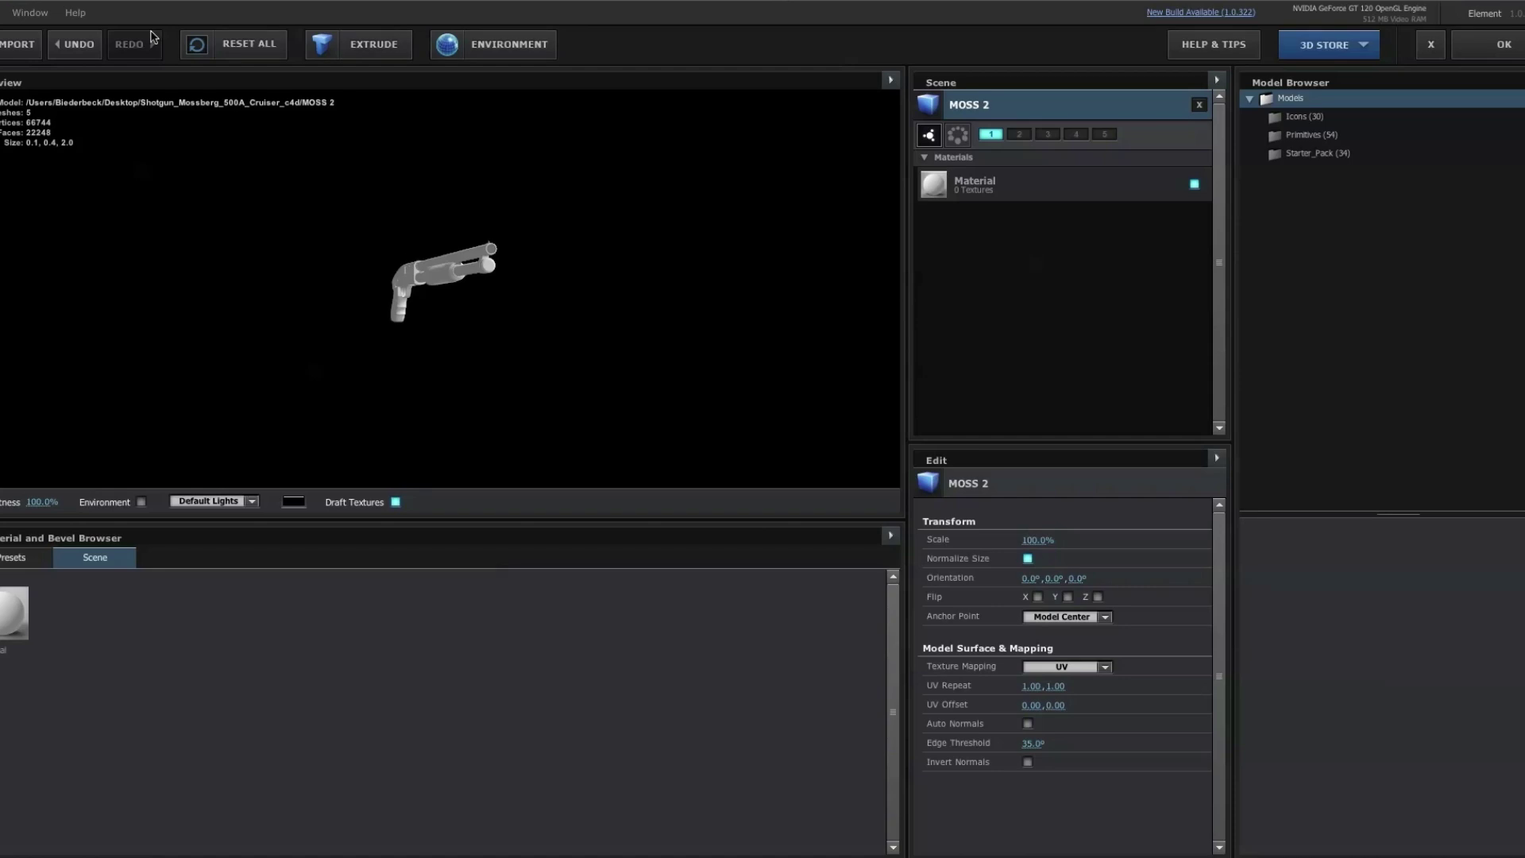
{"action": "left_click", "coordinate": [251, 35]}
Confirm the Element 3D reset, return to Cinema 4D, and add a new layer.
{"action": "left_click", "coordinate": [716, 251]}
{"action": "key", "text": "super+Tab"}
{"action": "key", "text": "super+Tab"}
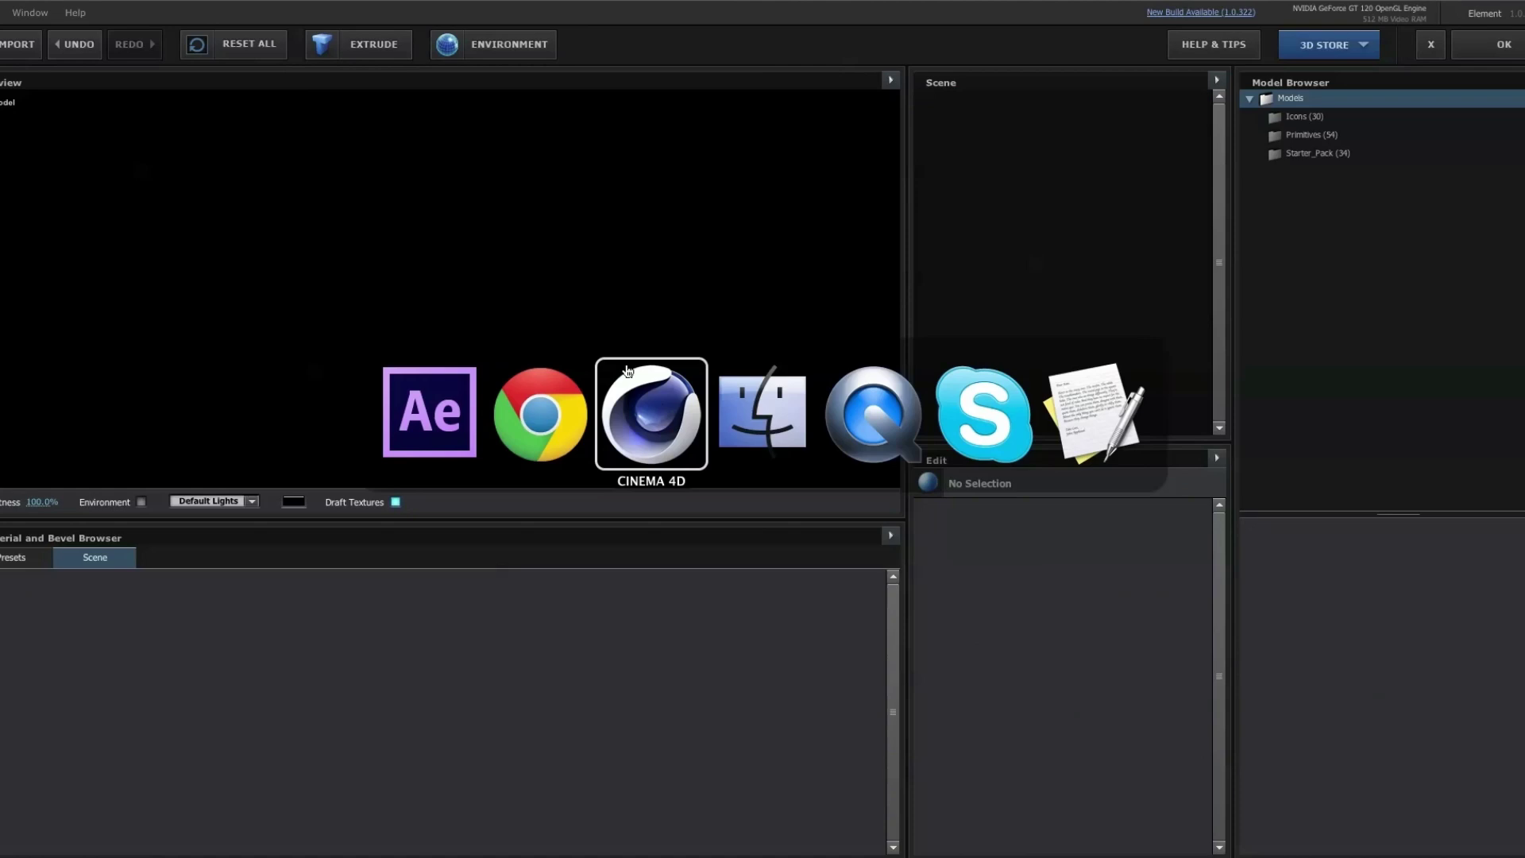
{"action": "left_click", "coordinate": [627, 371]}
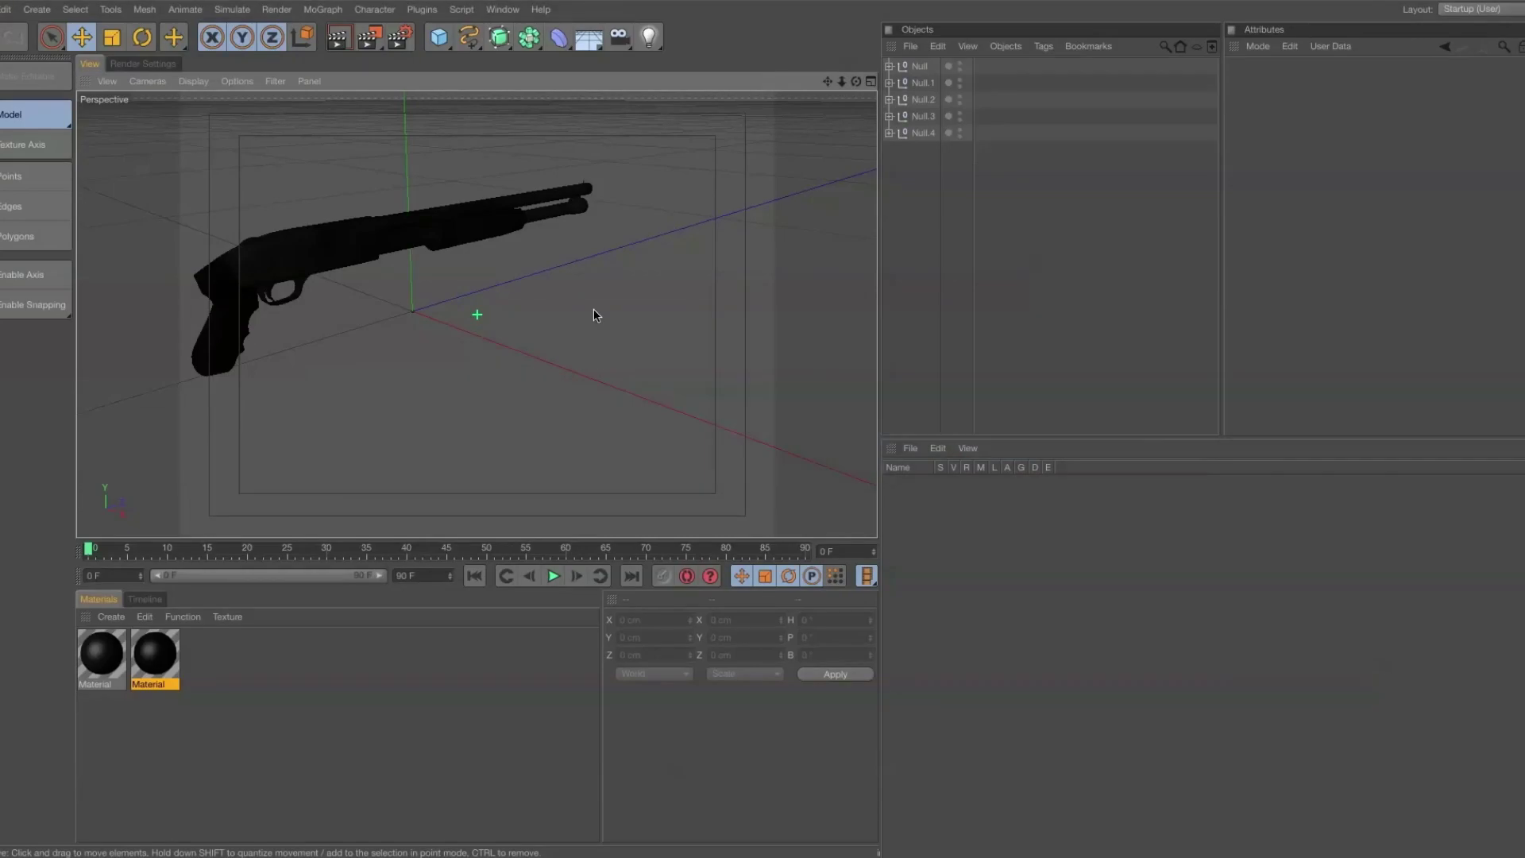
{"action": "right_click", "coordinate": [926, 469]}
{"action": "left_click", "coordinate": [939, 475]}
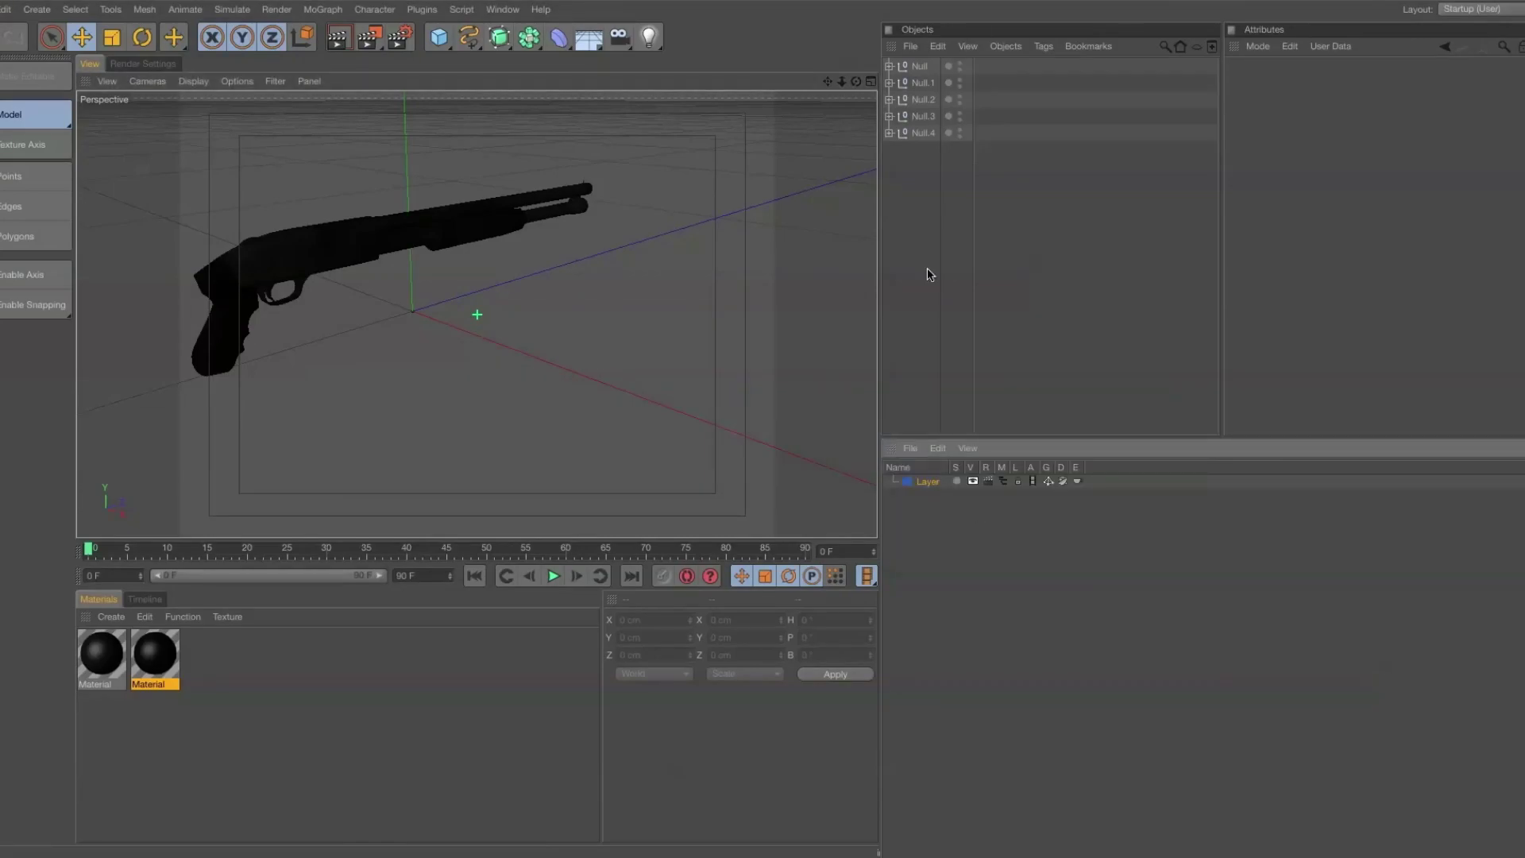
{"action": "left_click", "coordinate": [912, 482]}
Expand Null.4 and inspect its polygon's texture, UVW and Normal tags.
{"action": "left_click", "coordinate": [889, 132]}
{"action": "left_click", "coordinate": [1014, 151]}
{"action": "left_click", "coordinate": [1034, 149]}
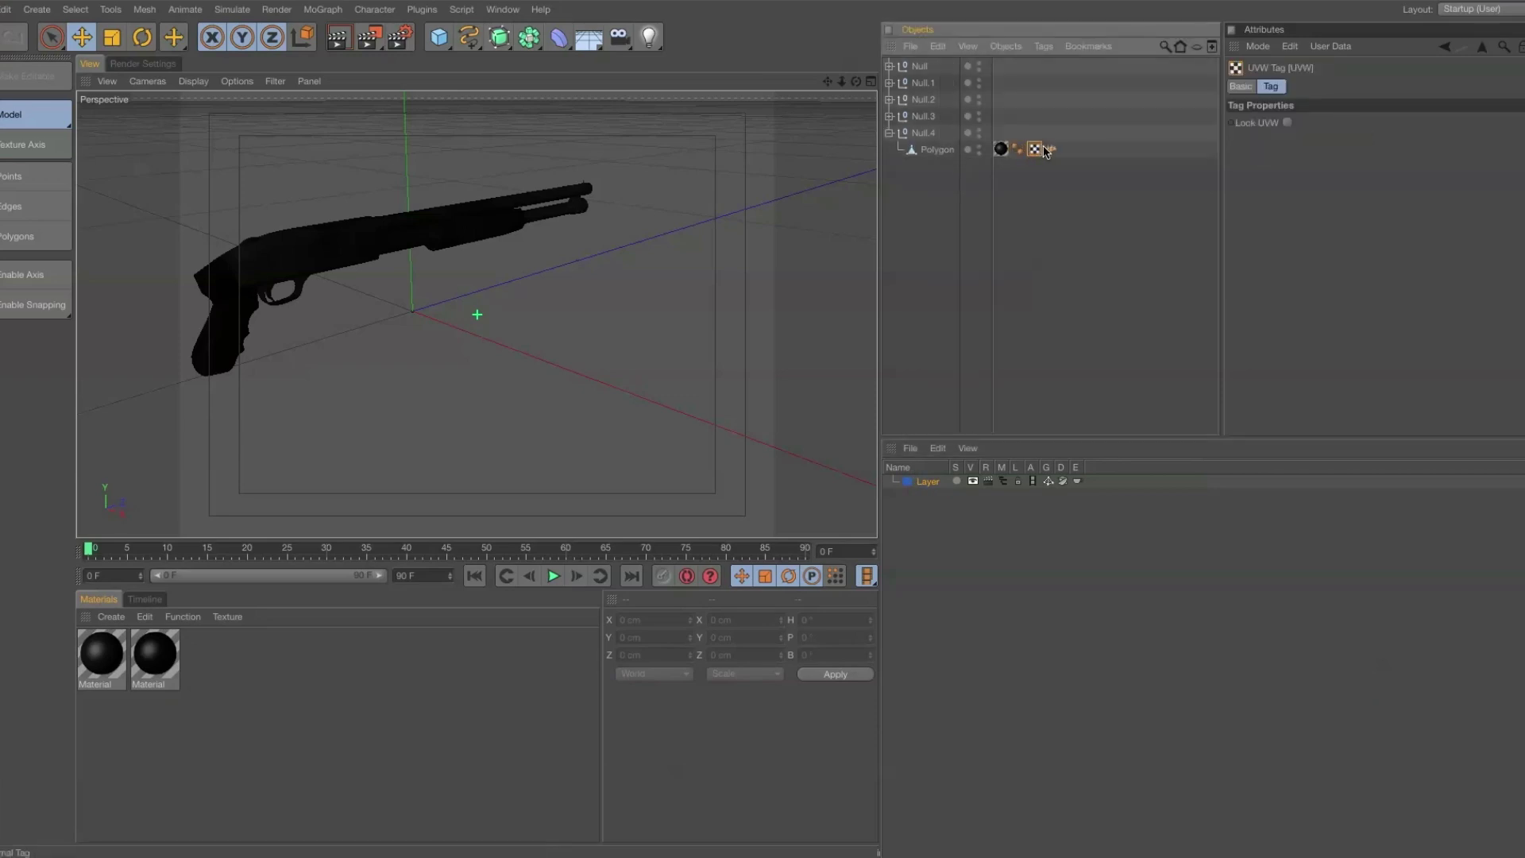
{"action": "left_click", "coordinate": [1050, 150]}
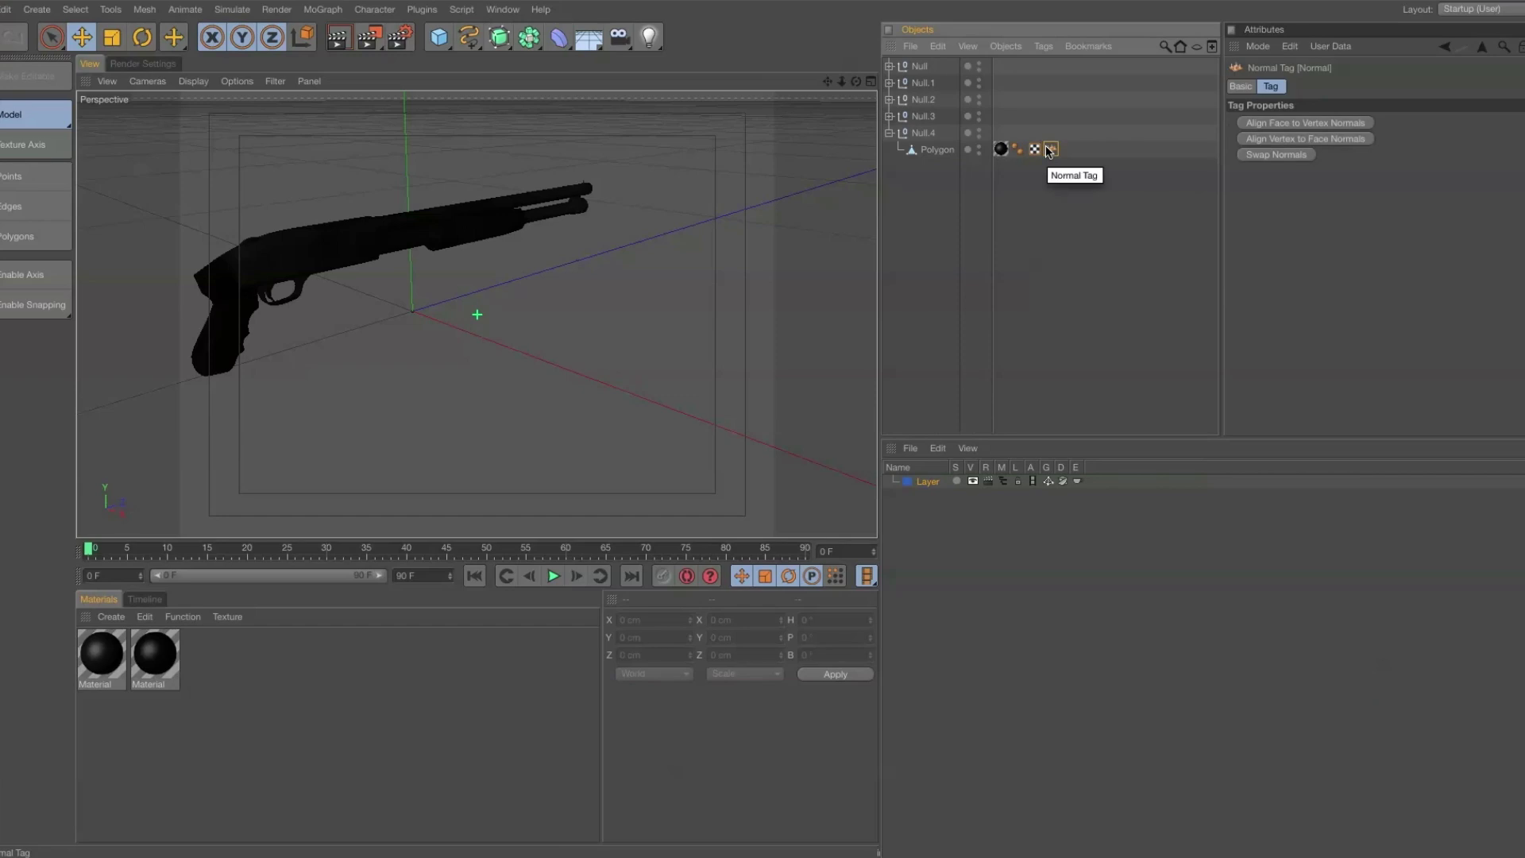
{"action": "left_click", "coordinate": [1004, 194]}
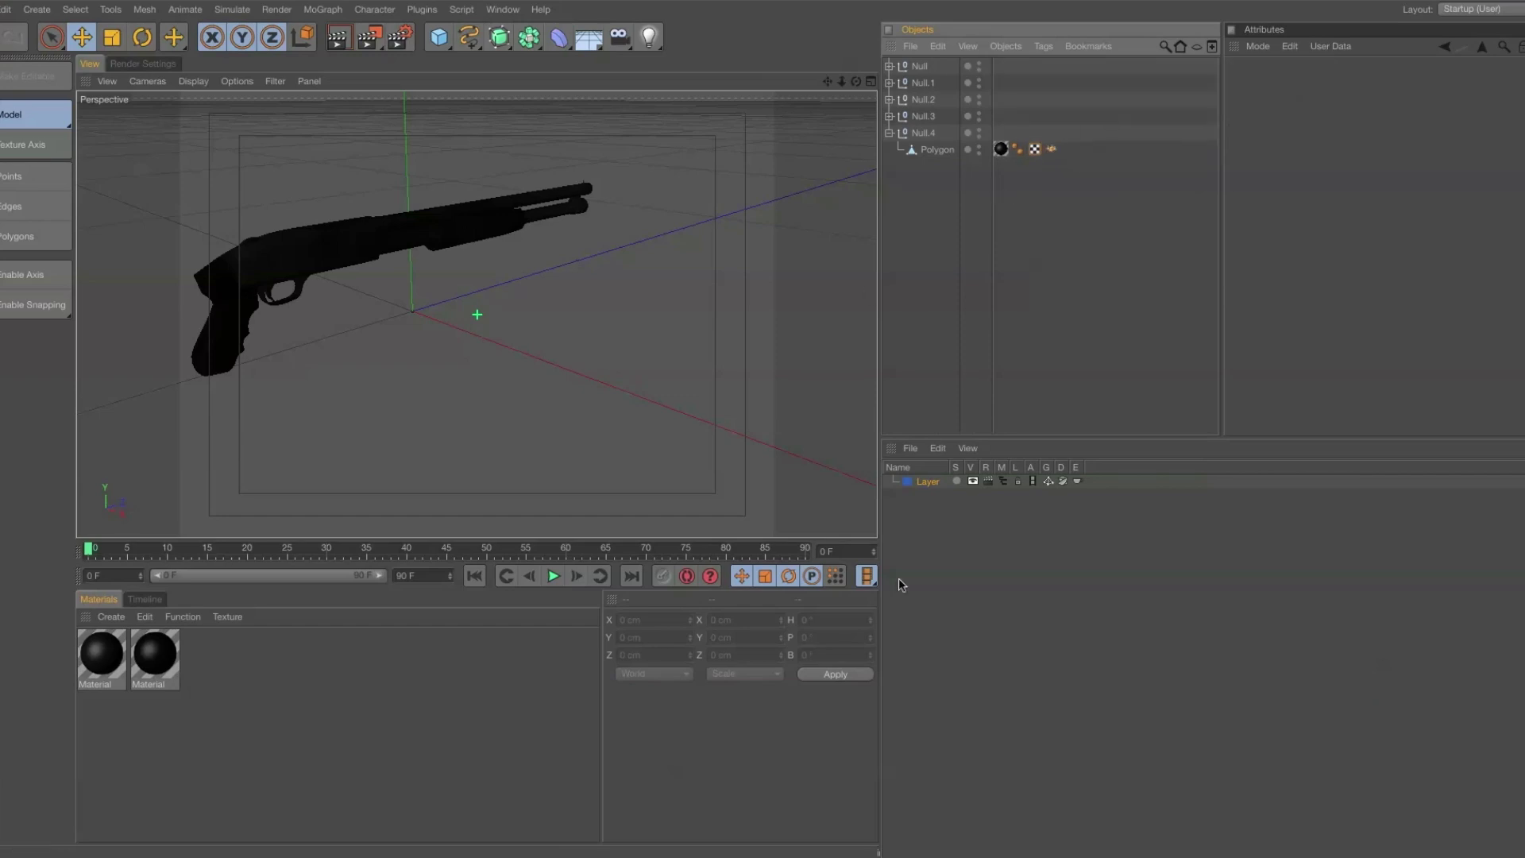
{"action": "left_click", "coordinate": [943, 550]}
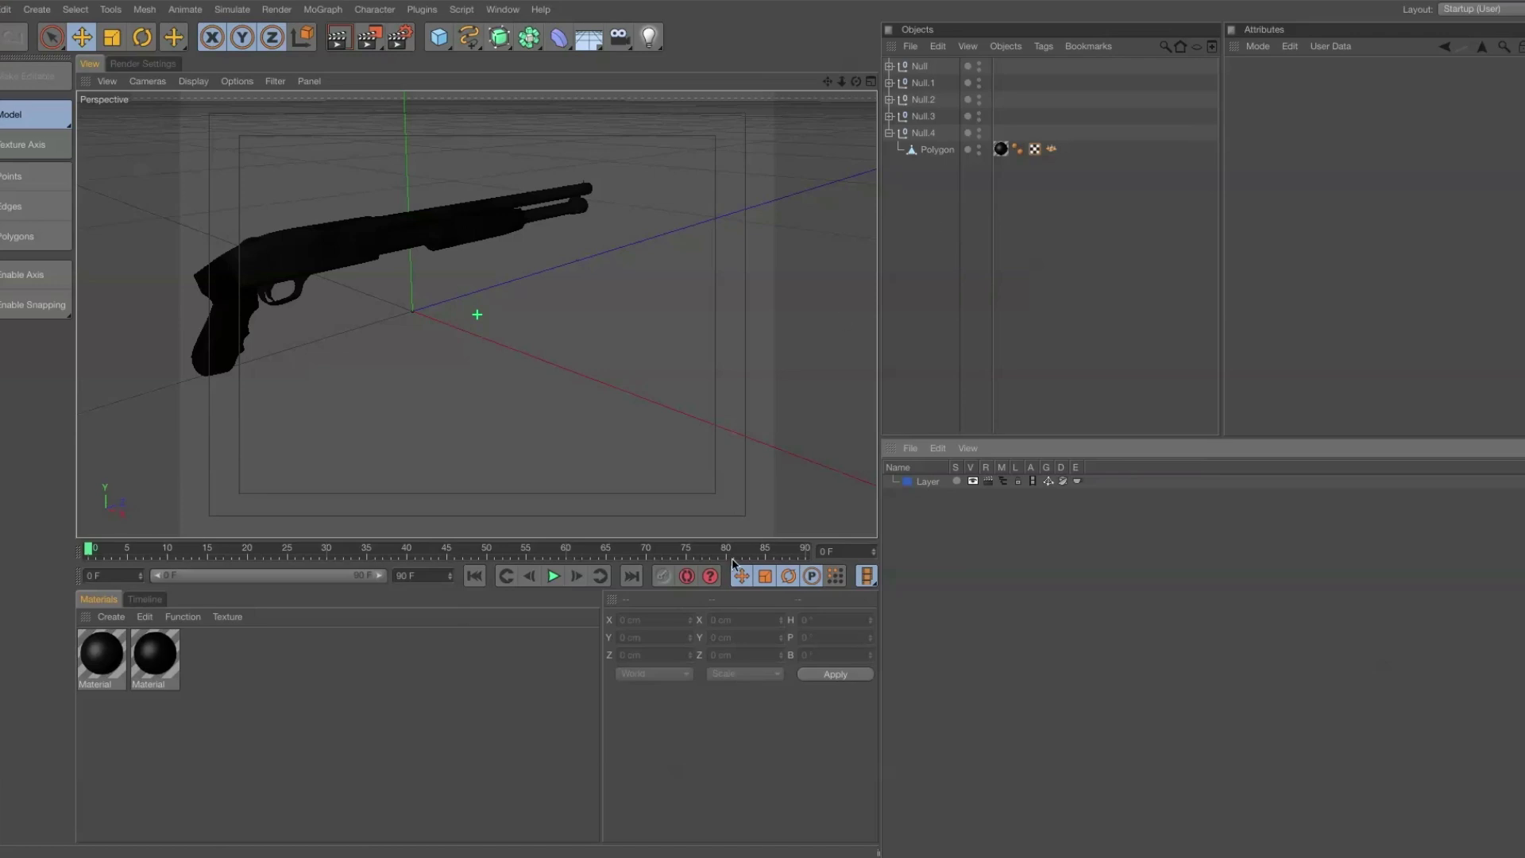
Expand the remaining nulls and delete the material tags from all five polygons.
{"action": "left_click", "coordinate": [890, 116]}
{"action": "left_click", "coordinate": [890, 99]}
{"action": "left_click", "coordinate": [889, 82]}
{"action": "left_click", "coordinate": [890, 66]}
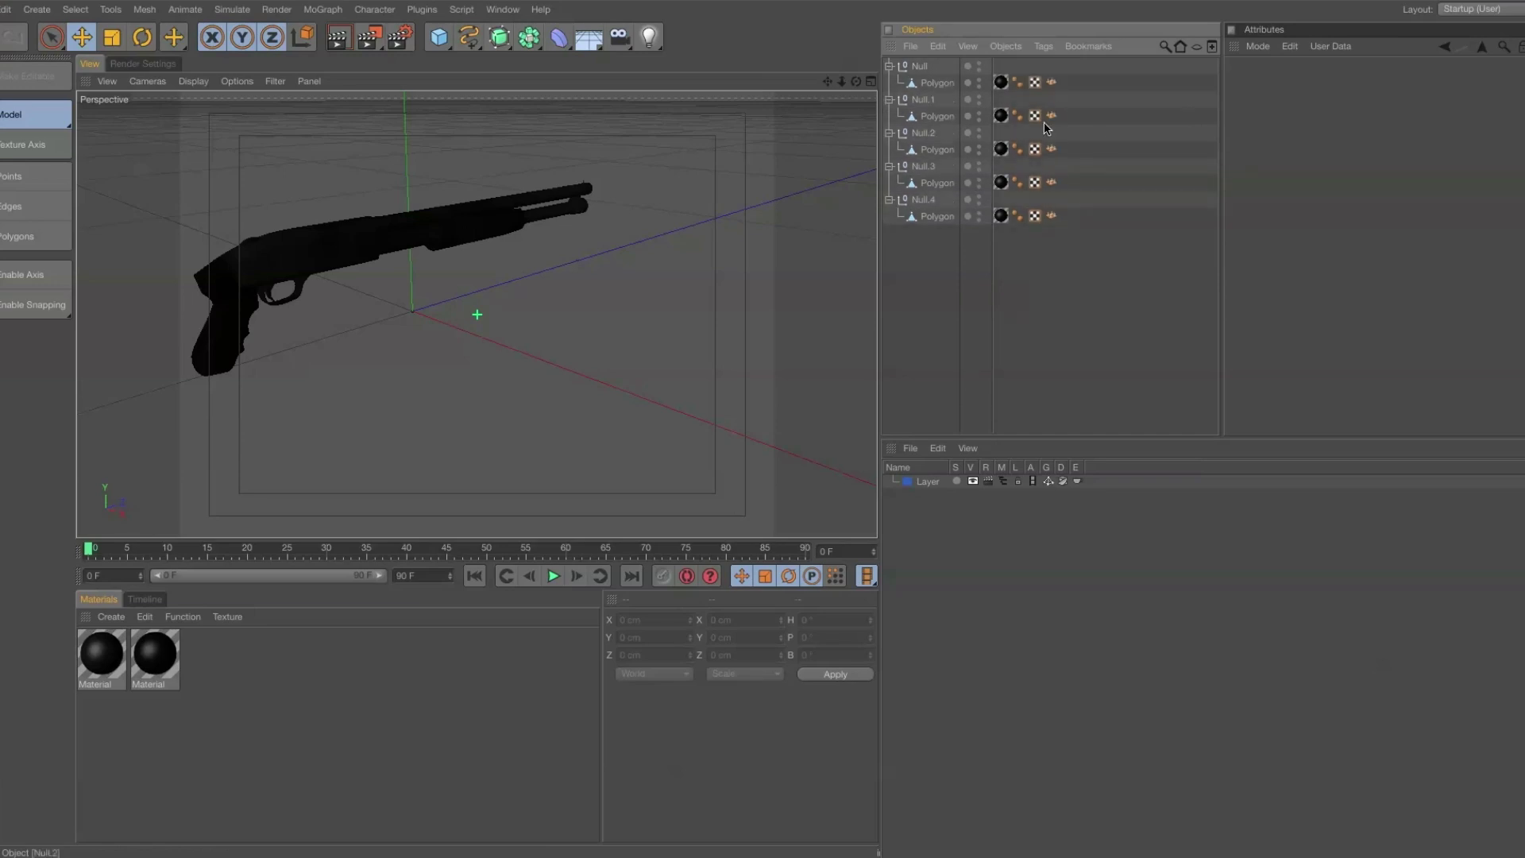
{"action": "left_click_drag", "start_coordinate": [993, 56], "coordinate": [994, 274]}
{"action": "key", "text": "Delete"}
{"action": "left_click", "coordinate": [264, 691]}
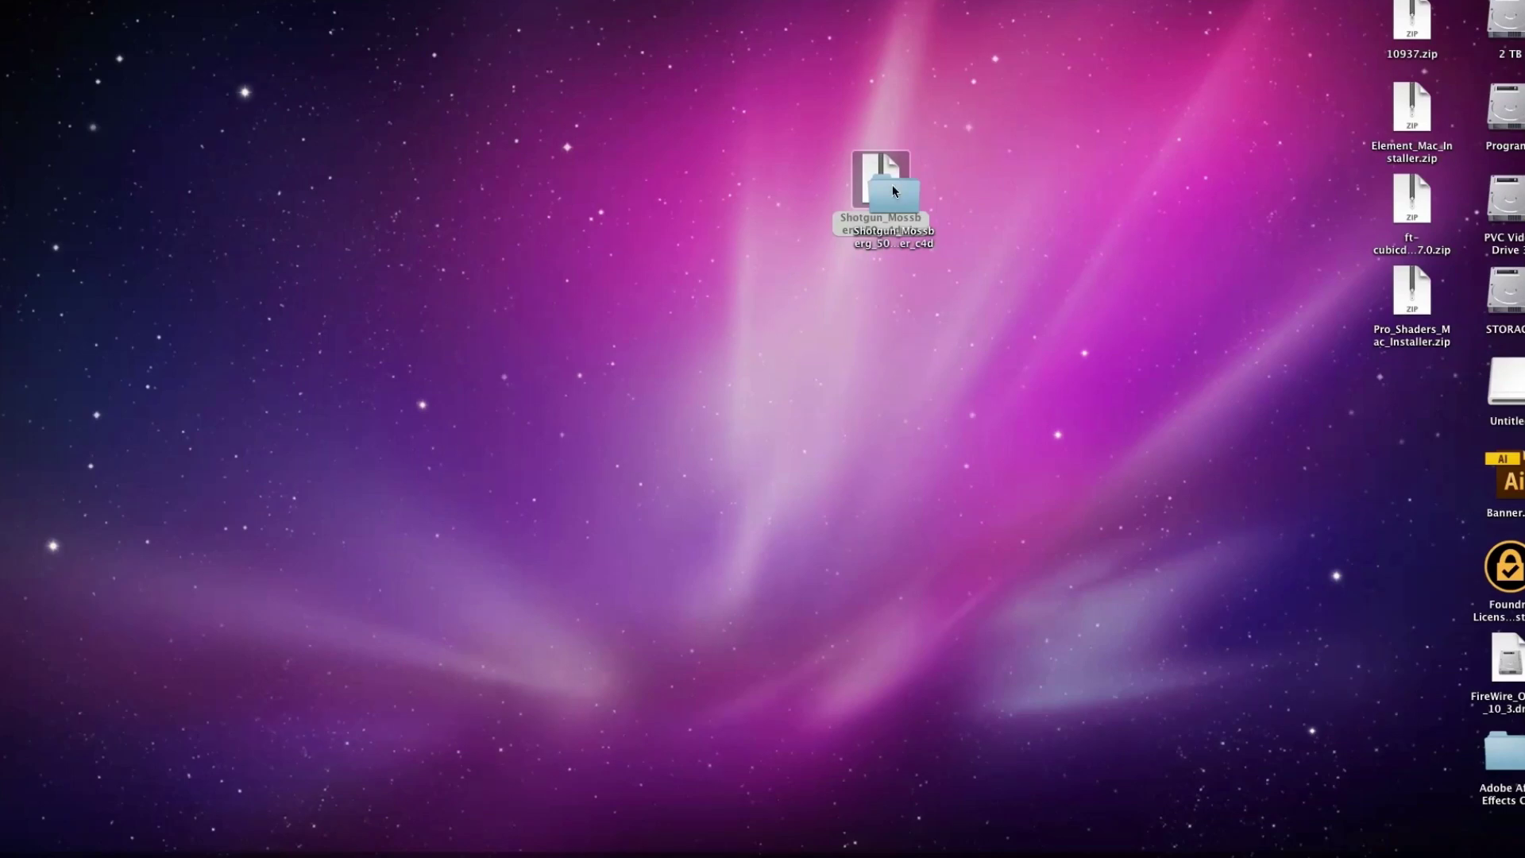
Open the Shotgun_Mossberg_500A_Cruiser_c4d folder and Quick Look its textures through Ammo_scratch_bump.jpg.
{"action": "left_click_drag", "start_coordinate": [893, 191], "coordinate": [1057, 199]}
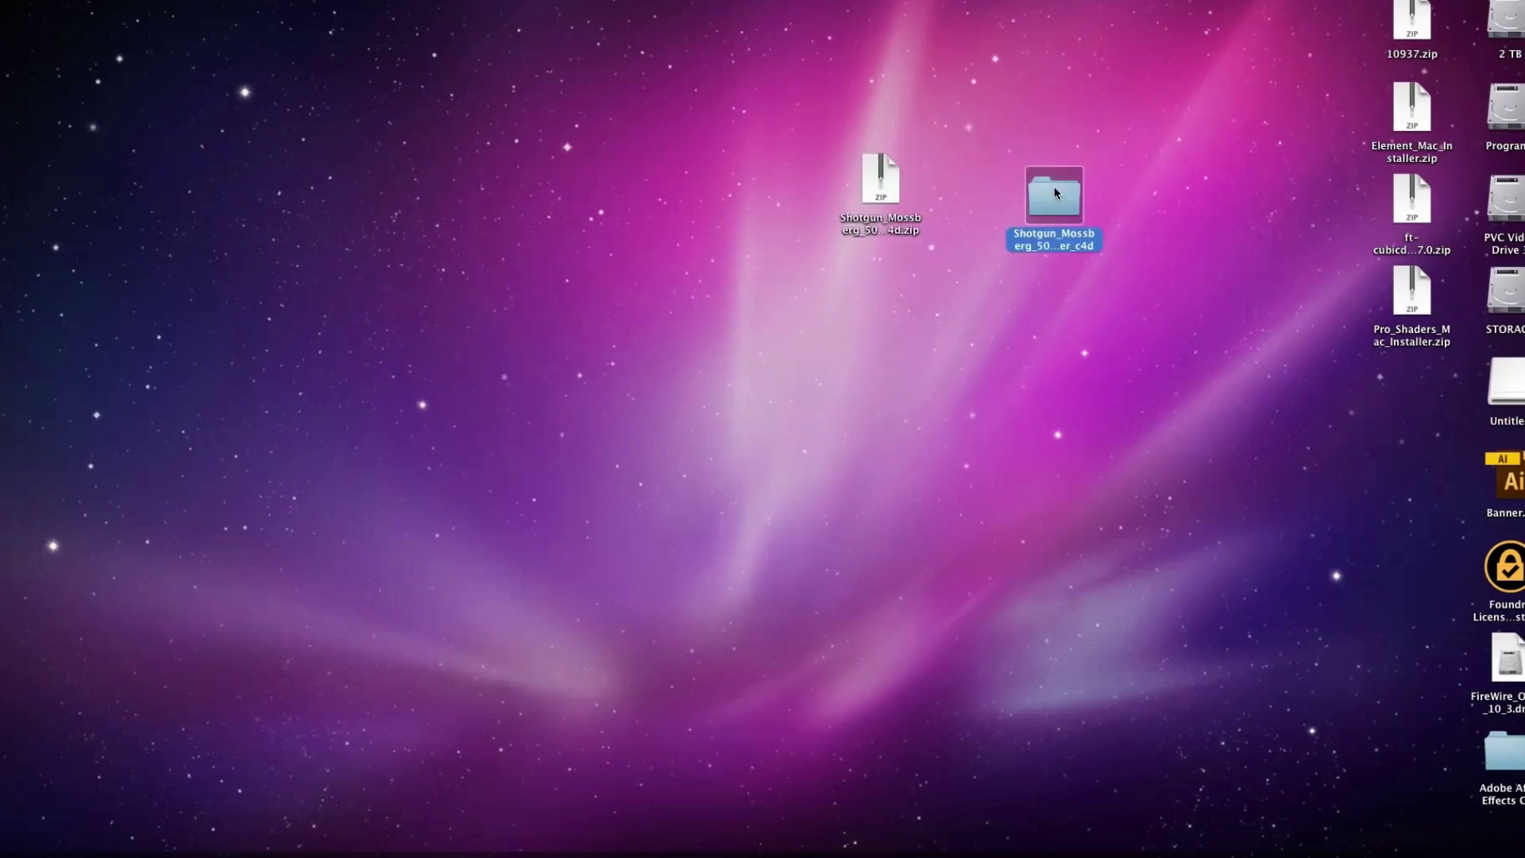
{"action": "double_click", "coordinate": [1056, 198]}
{"action": "key", "text": "Down"}
{"action": "key", "text": "Down"}
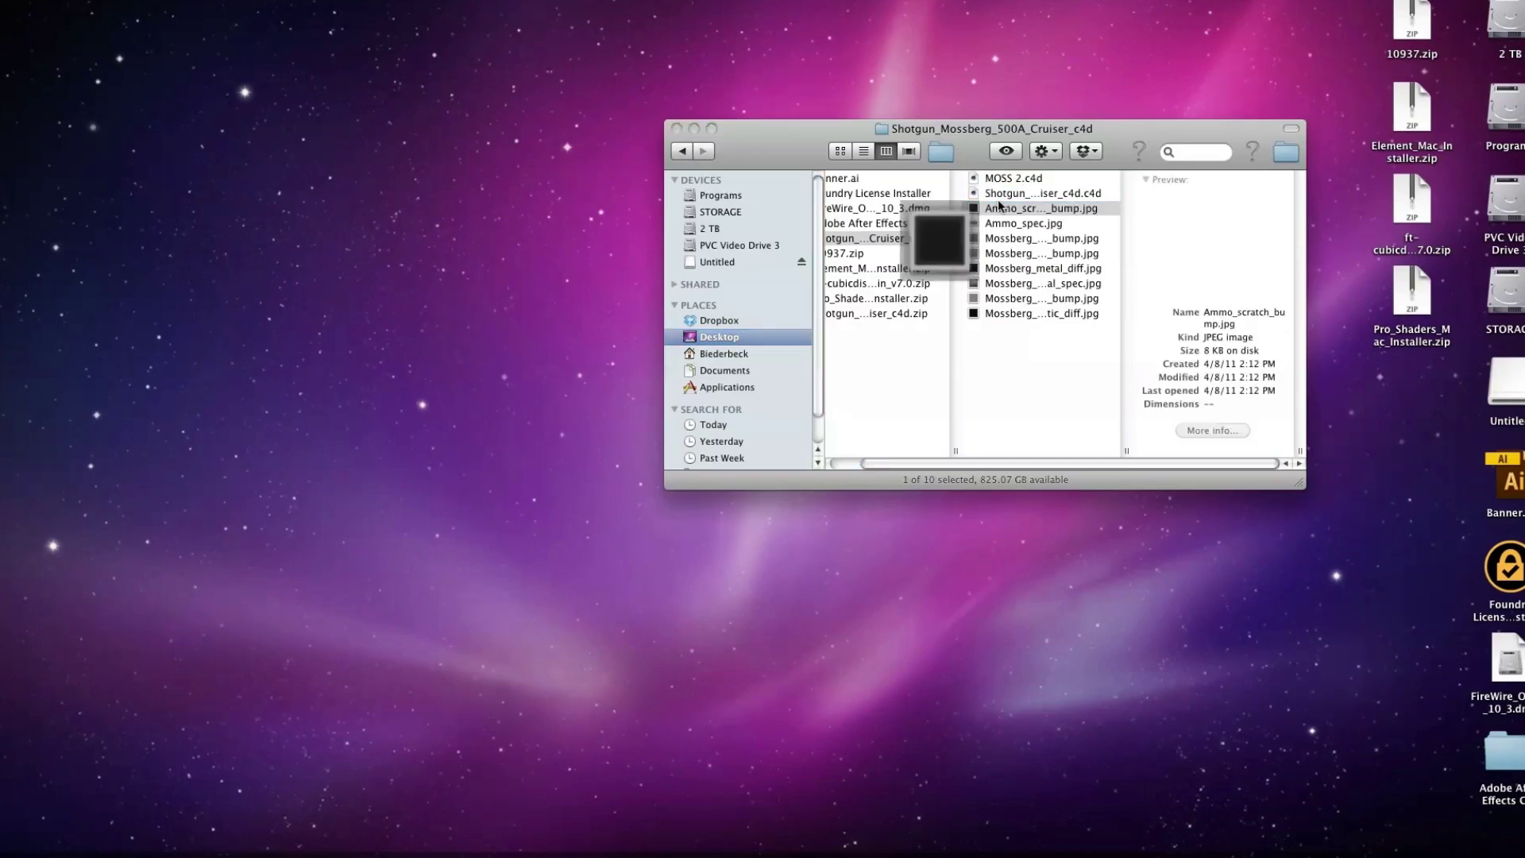
{"action": "key", "text": "space"}
{"action": "key", "text": "Down"}
{"action": "key", "text": "Down"}
{"action": "key", "text": "Down"}
{"action": "key", "text": "Down"}
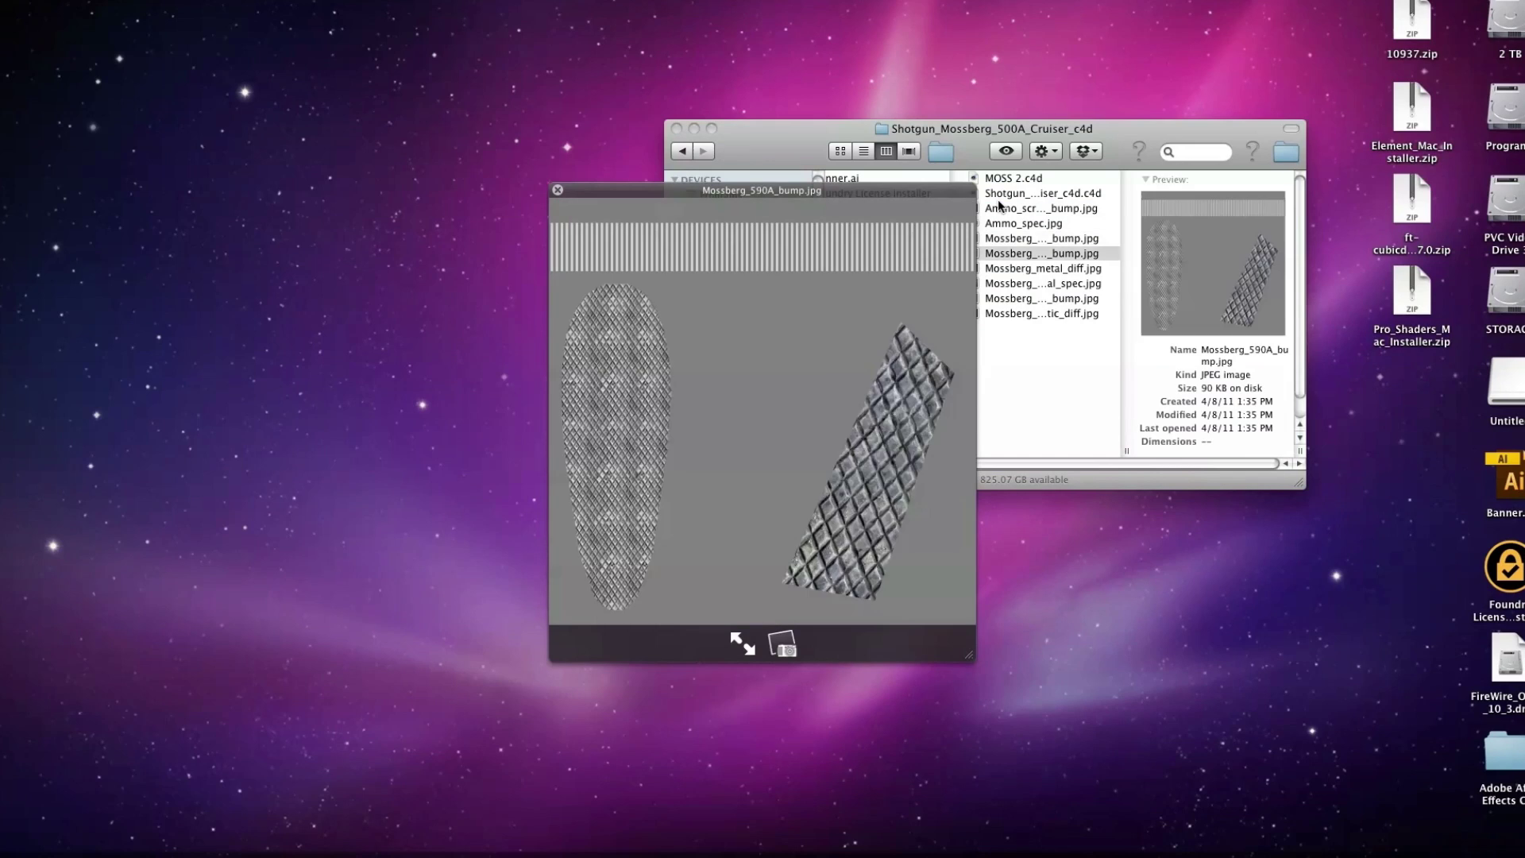
{"action": "key", "text": "Down"}
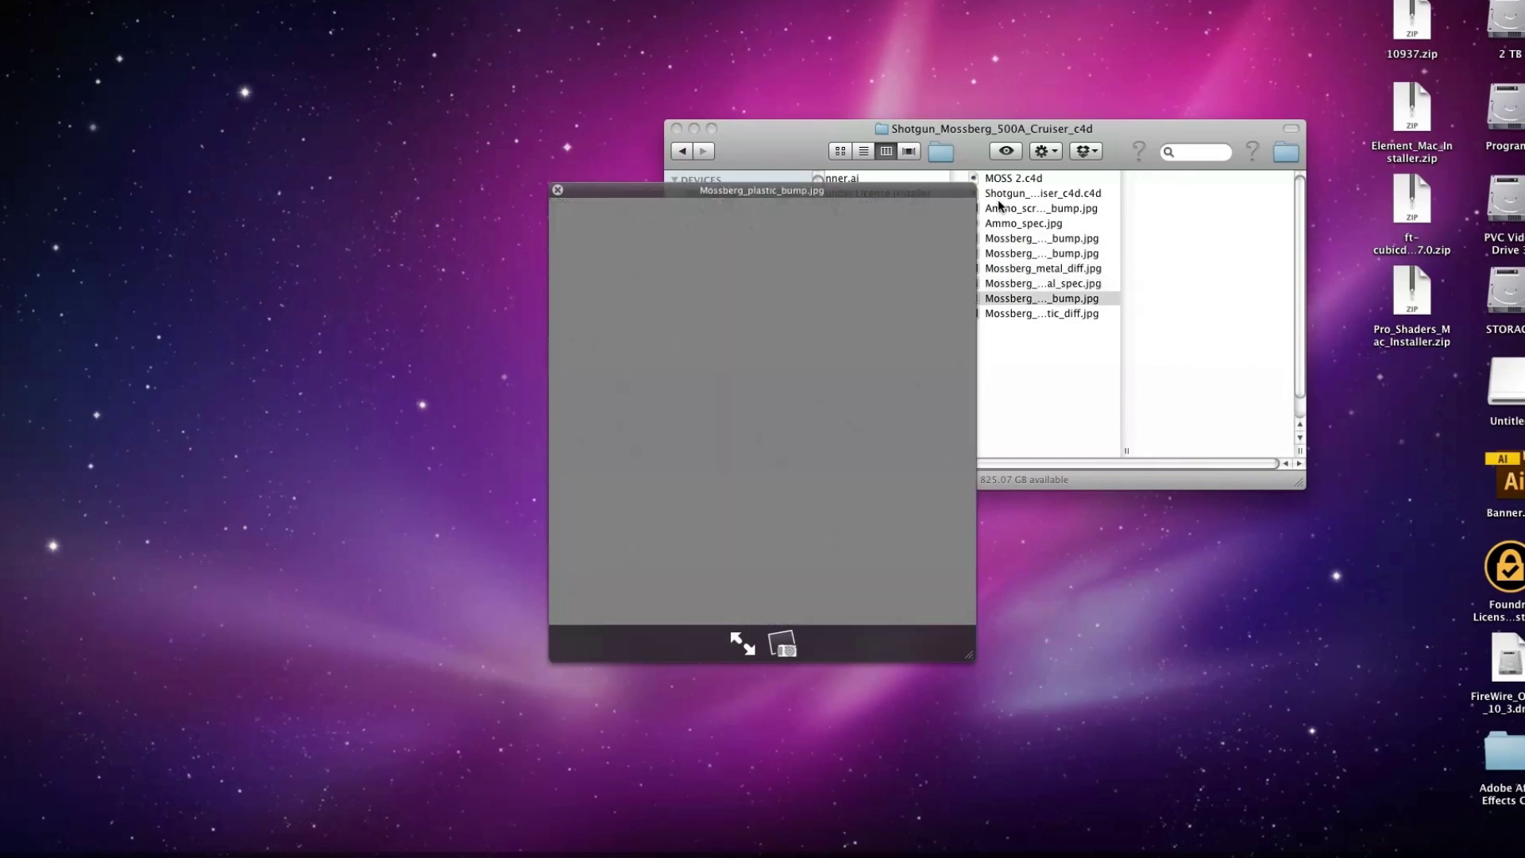
{"action": "key", "text": "Up"}
{"action": "left_click", "coordinate": [999, 207]}
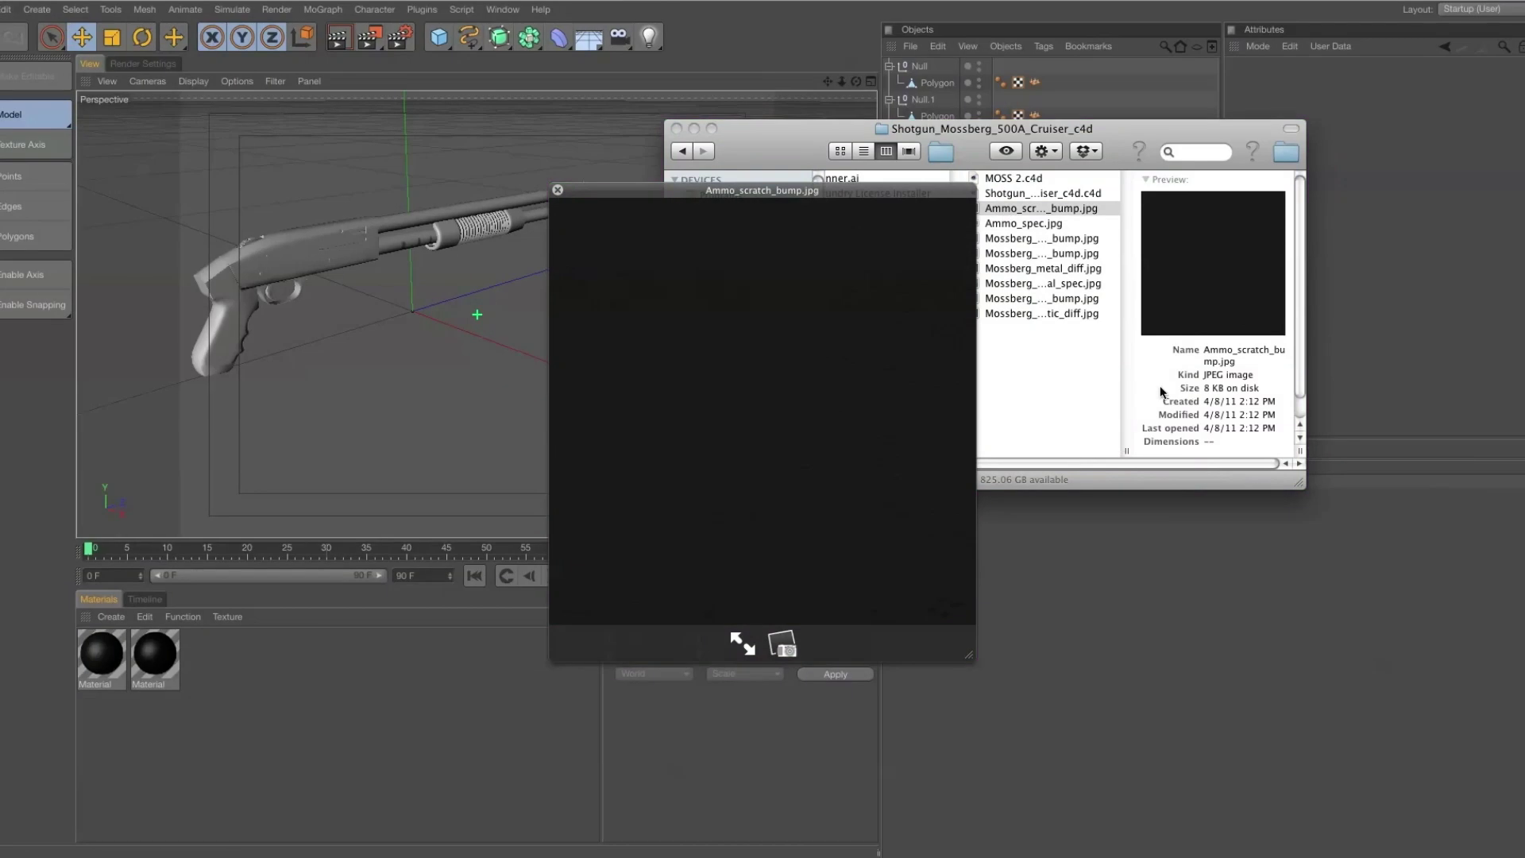
Create five new materials in Cinema 4D and apply the first one to Null.
{"action": "key", "text": "space"}
{"action": "left_click", "coordinate": [228, 694]}
{"action": "double_click", "coordinate": [228, 694]}
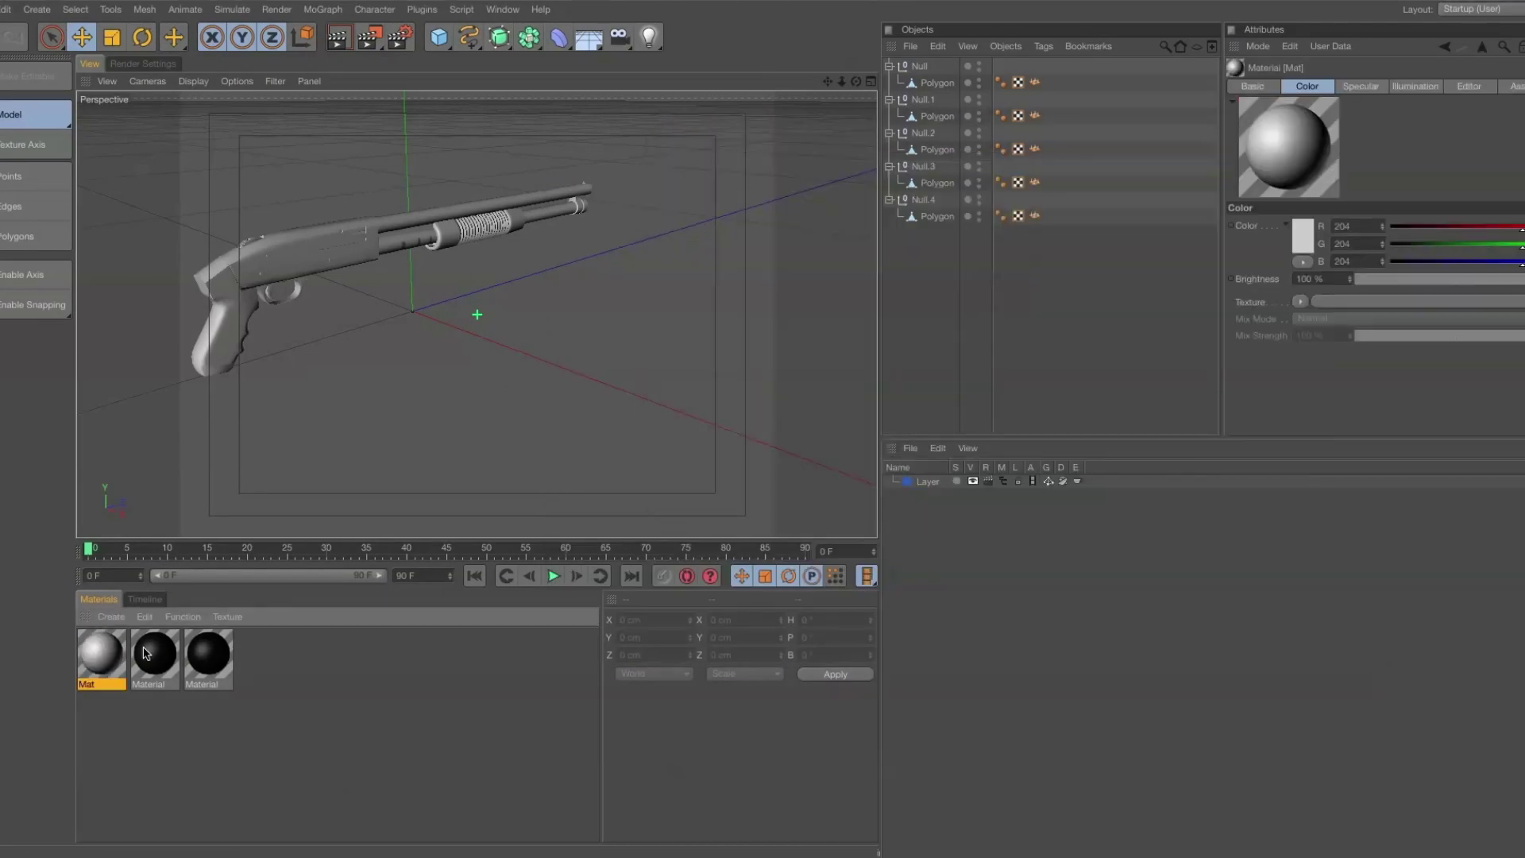
{"action": "key", "text": "ctrl+c"}
{"action": "key", "text": "ctrl+v"}
{"action": "key", "text": "ctrl+v"}
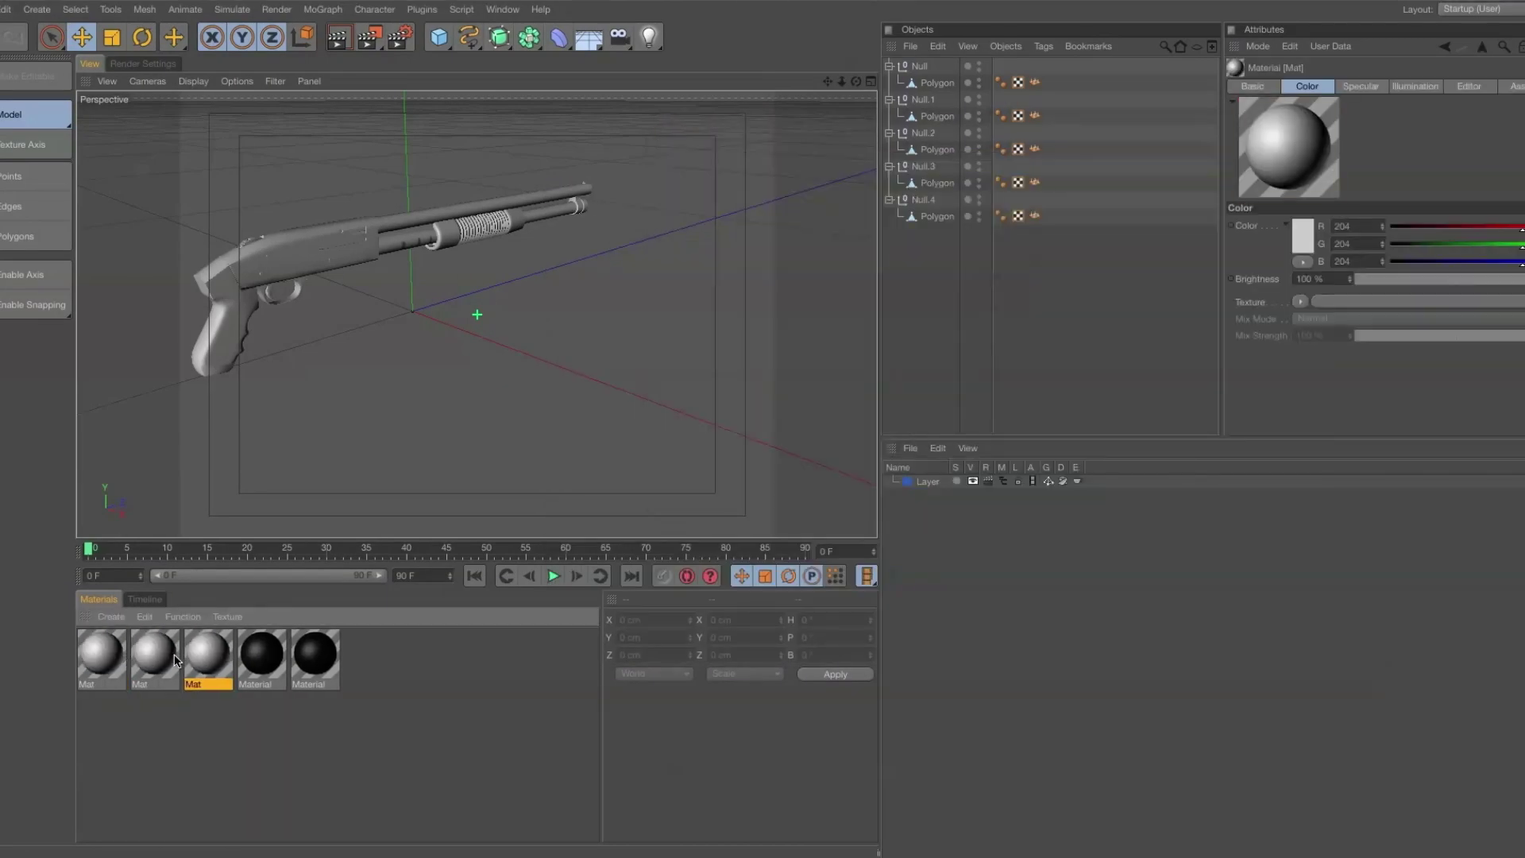
{"action": "key", "text": "ctrl+v"}
{"action": "key", "text": "ctrl+v"}
{"action": "left_click", "coordinate": [320, 734]}
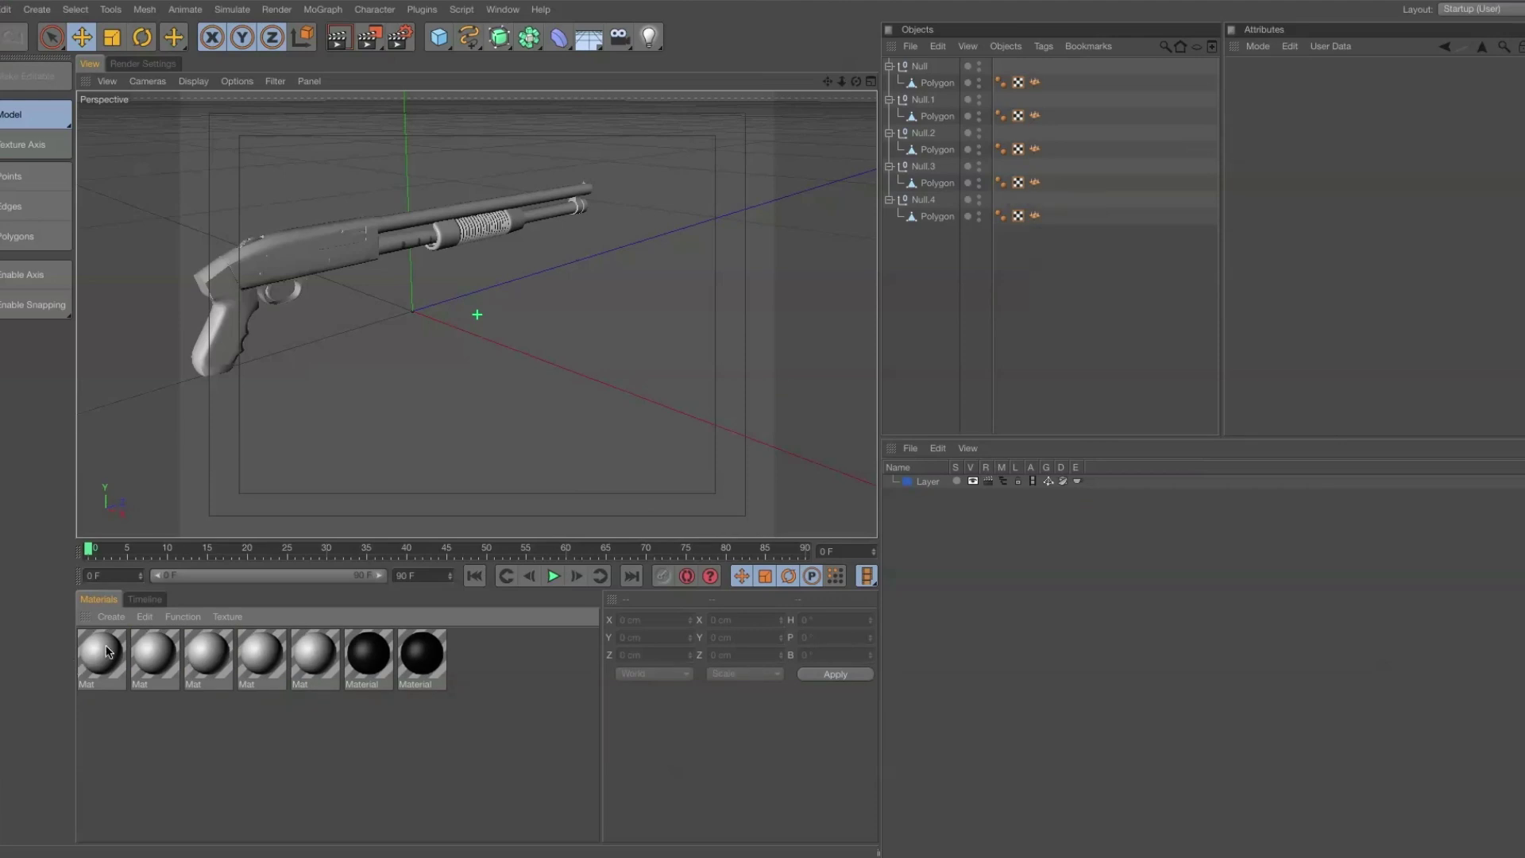
{"action": "left_click_drag", "start_coordinate": [102, 655], "coordinate": [949, 66]}
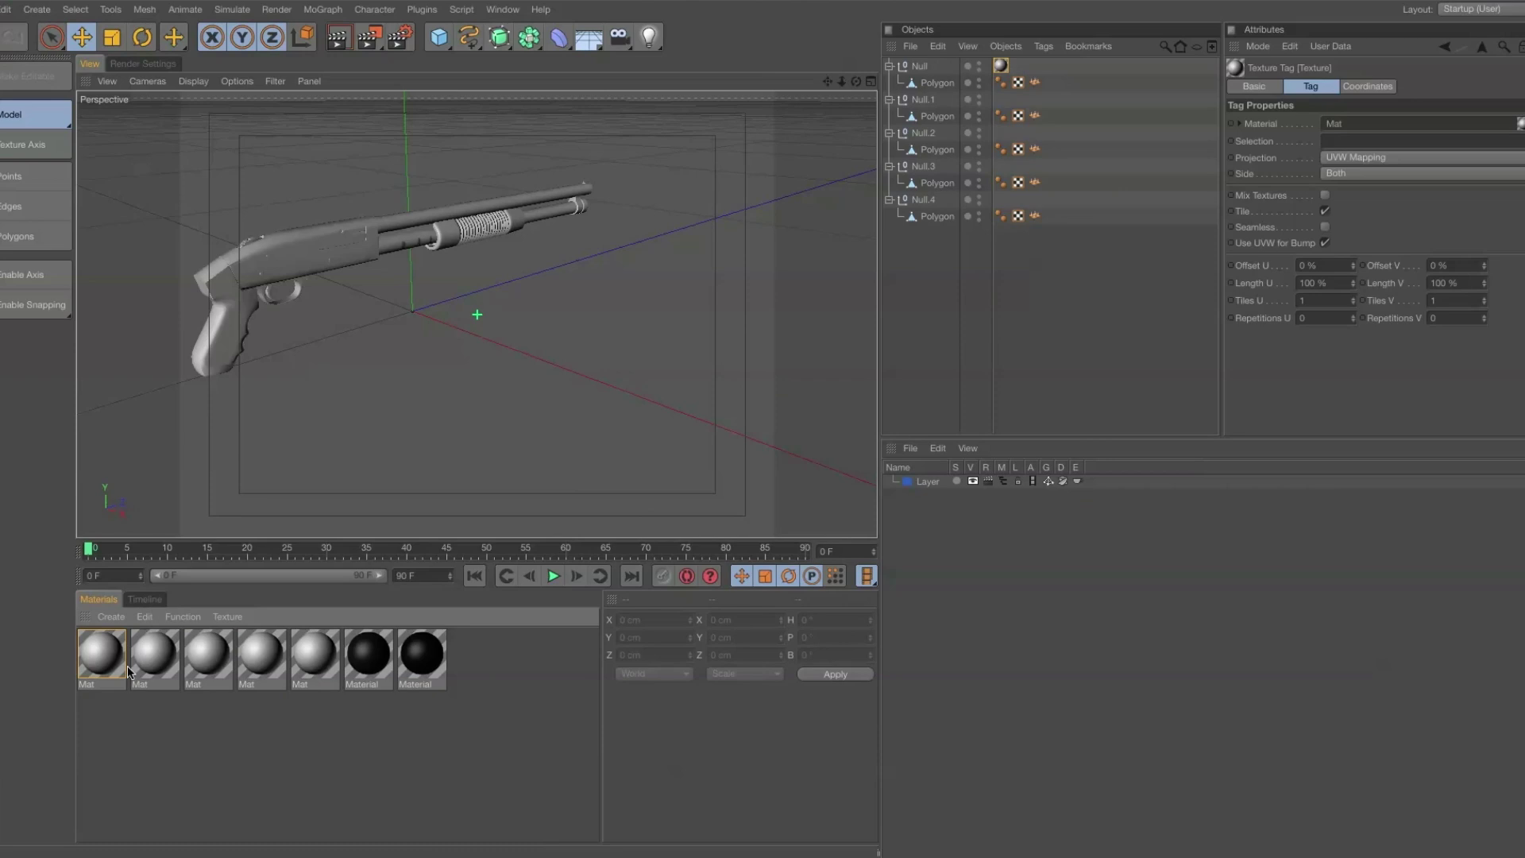
Rename the five materials 1, 2, 3, 4 and 5.
{"action": "double_click", "coordinate": [92, 678]}
{"action": "type", "text": "1"}
{"action": "key", "text": "Tab"}
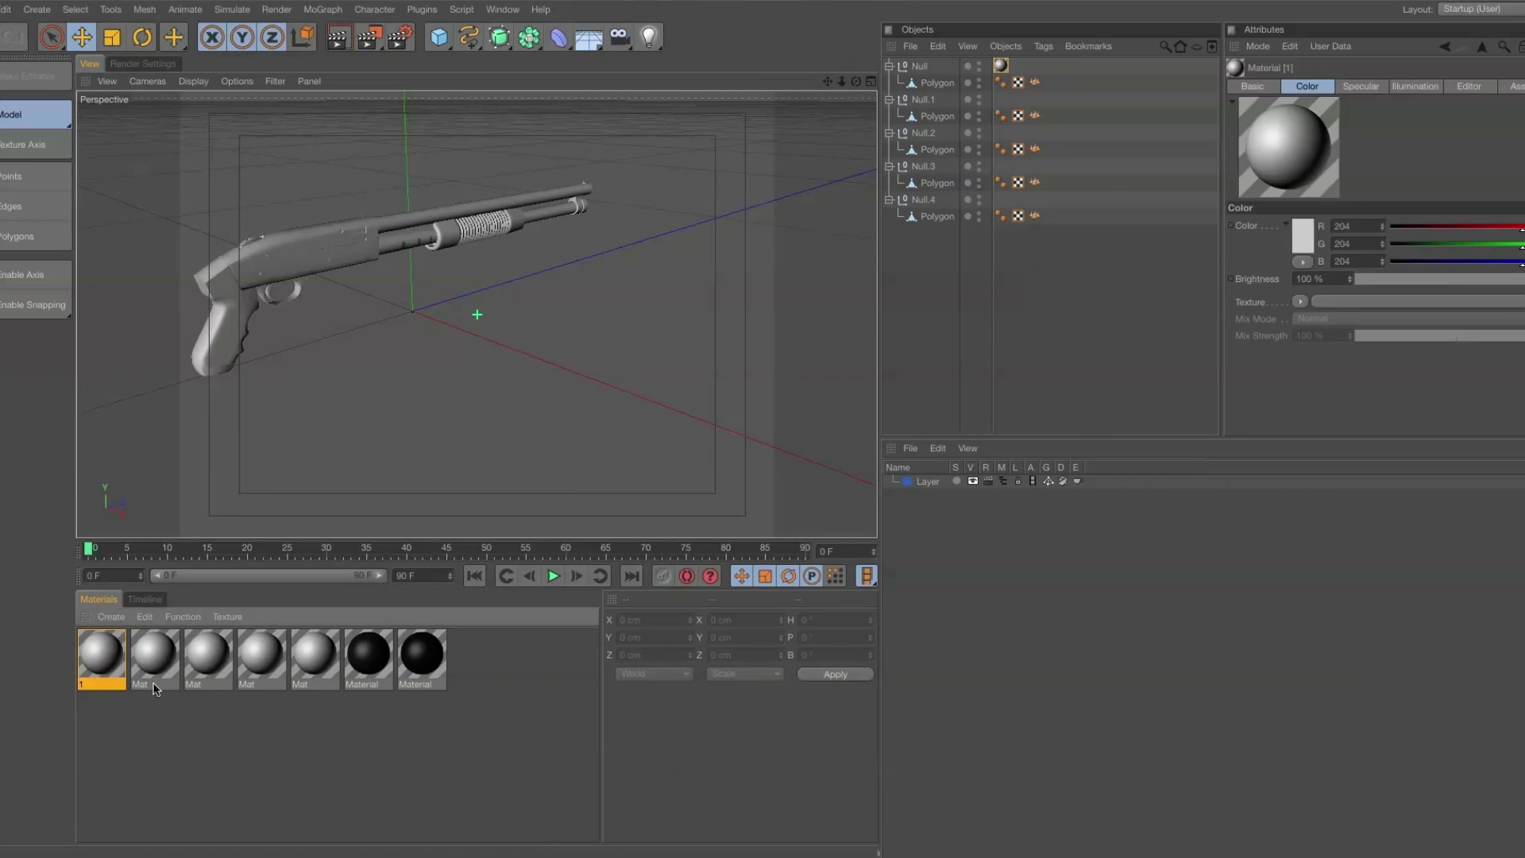
{"action": "type", "text": "2"}
{"action": "key", "text": "Tab"}
{"action": "type", "text": "3"}
{"action": "key", "text": "Tab"}
{"action": "type", "text": "4"}
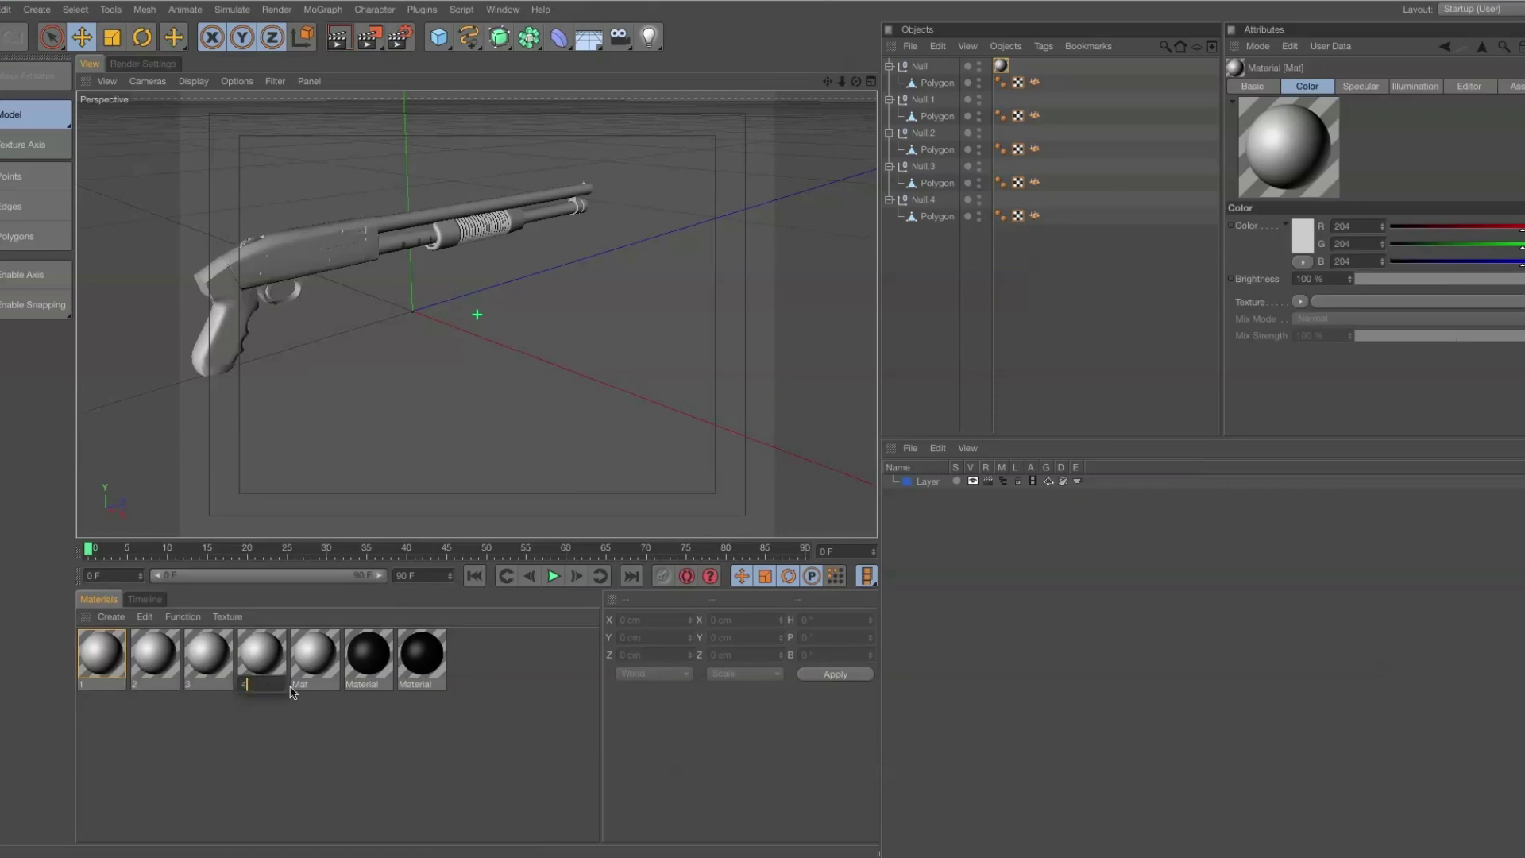
{"action": "key", "text": "Tab"}
{"action": "type", "text": "5"}
{"action": "key", "text": "Return"}
Assign materials 2, 3, 4 and 5 to Null.1, Null.2, Null.3 and Null.4.
{"action": "left_click", "coordinate": [149, 667]}
{"action": "left_click_drag", "start_coordinate": [149, 667], "coordinate": [921, 101]}
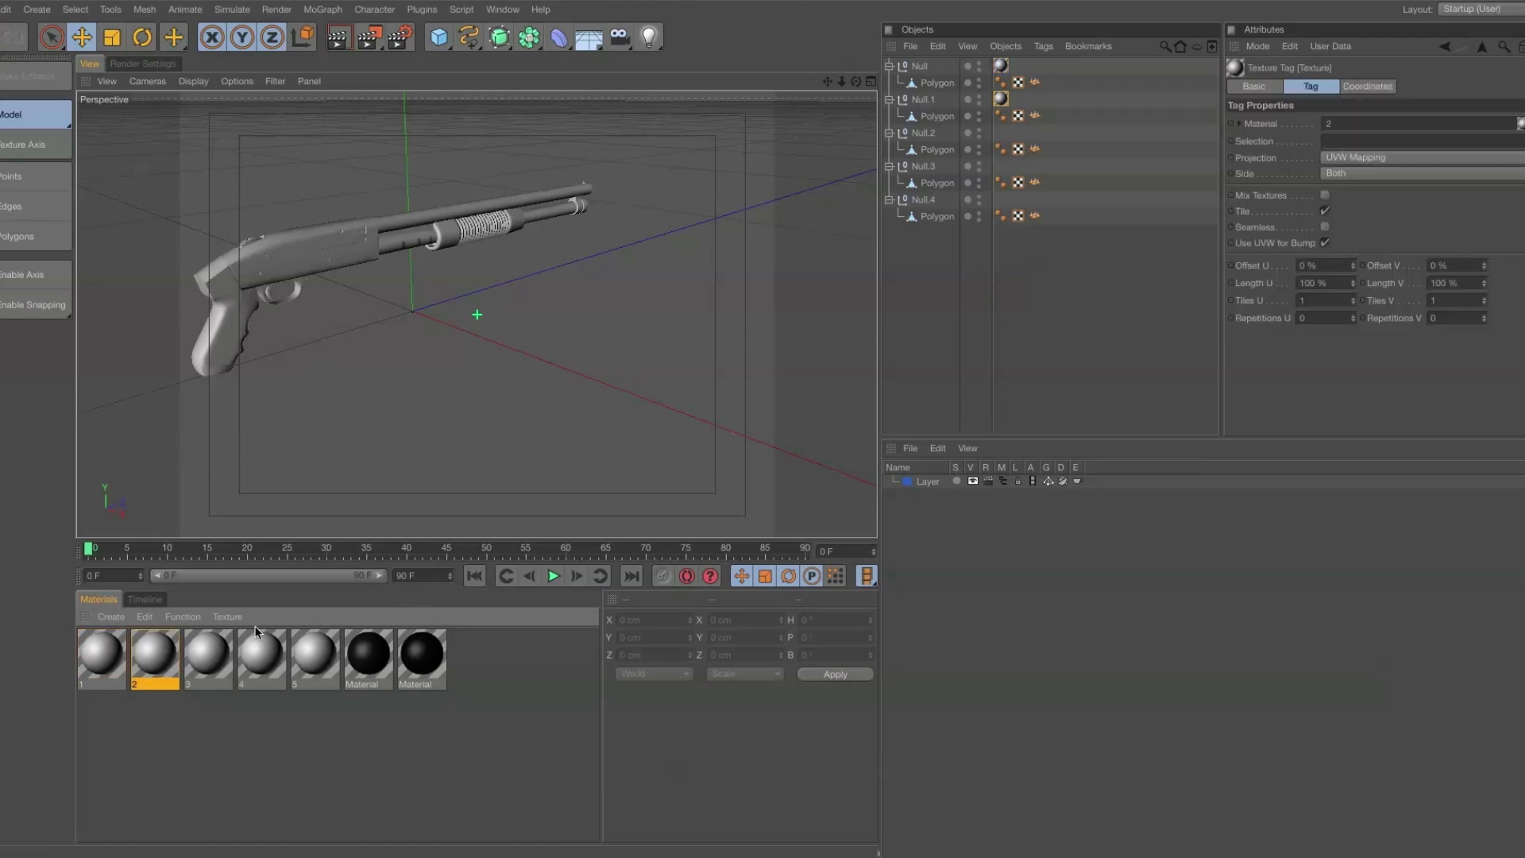
{"action": "left_click_drag", "start_coordinate": [199, 667], "coordinate": [929, 133]}
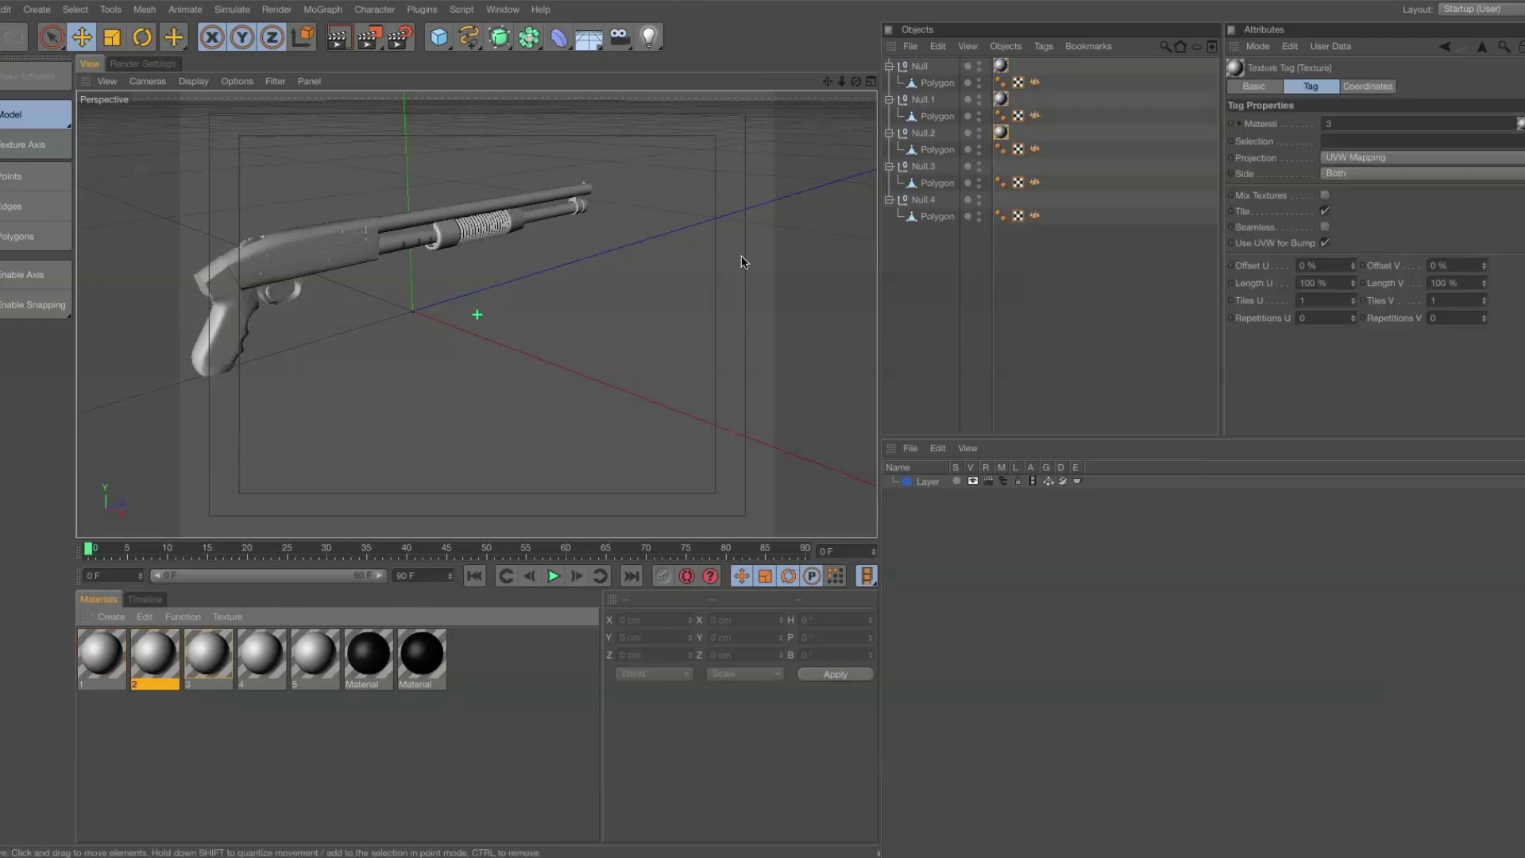
{"action": "left_click_drag", "start_coordinate": [270, 681], "coordinate": [927, 170]}
{"action": "left_click_drag", "start_coordinate": [327, 656], "coordinate": [927, 205]}
Save the scene as MOSS 3.c4d.
{"action": "key", "text": "super+shift+s"}
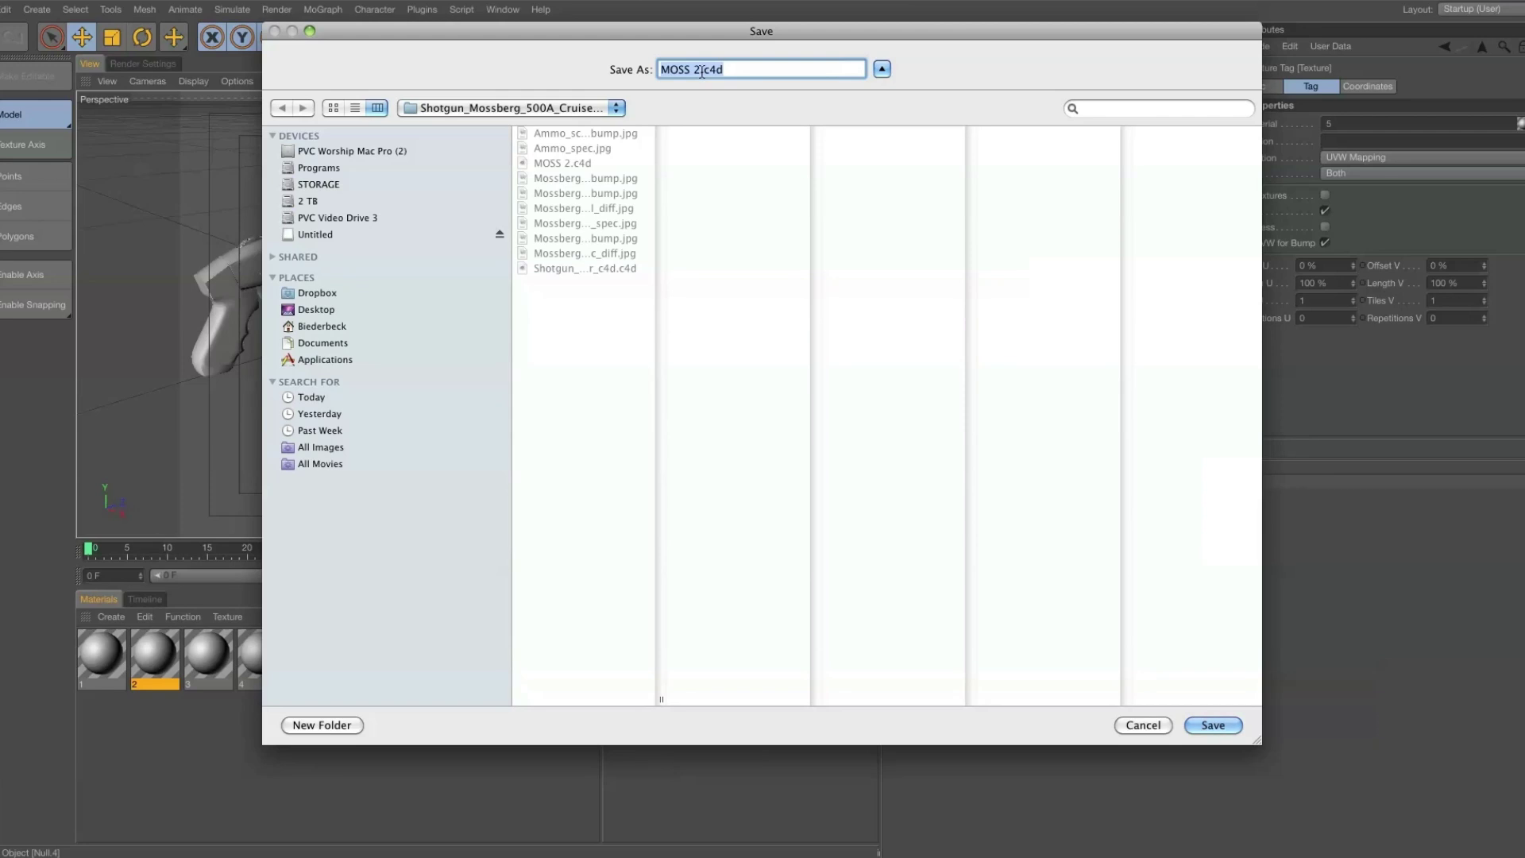
{"action": "left_click", "coordinate": [702, 71]}
{"action": "key", "text": "BackSpace"}
{"action": "key", "text": "Return"}
{"action": "key", "text": "super+Tab"}
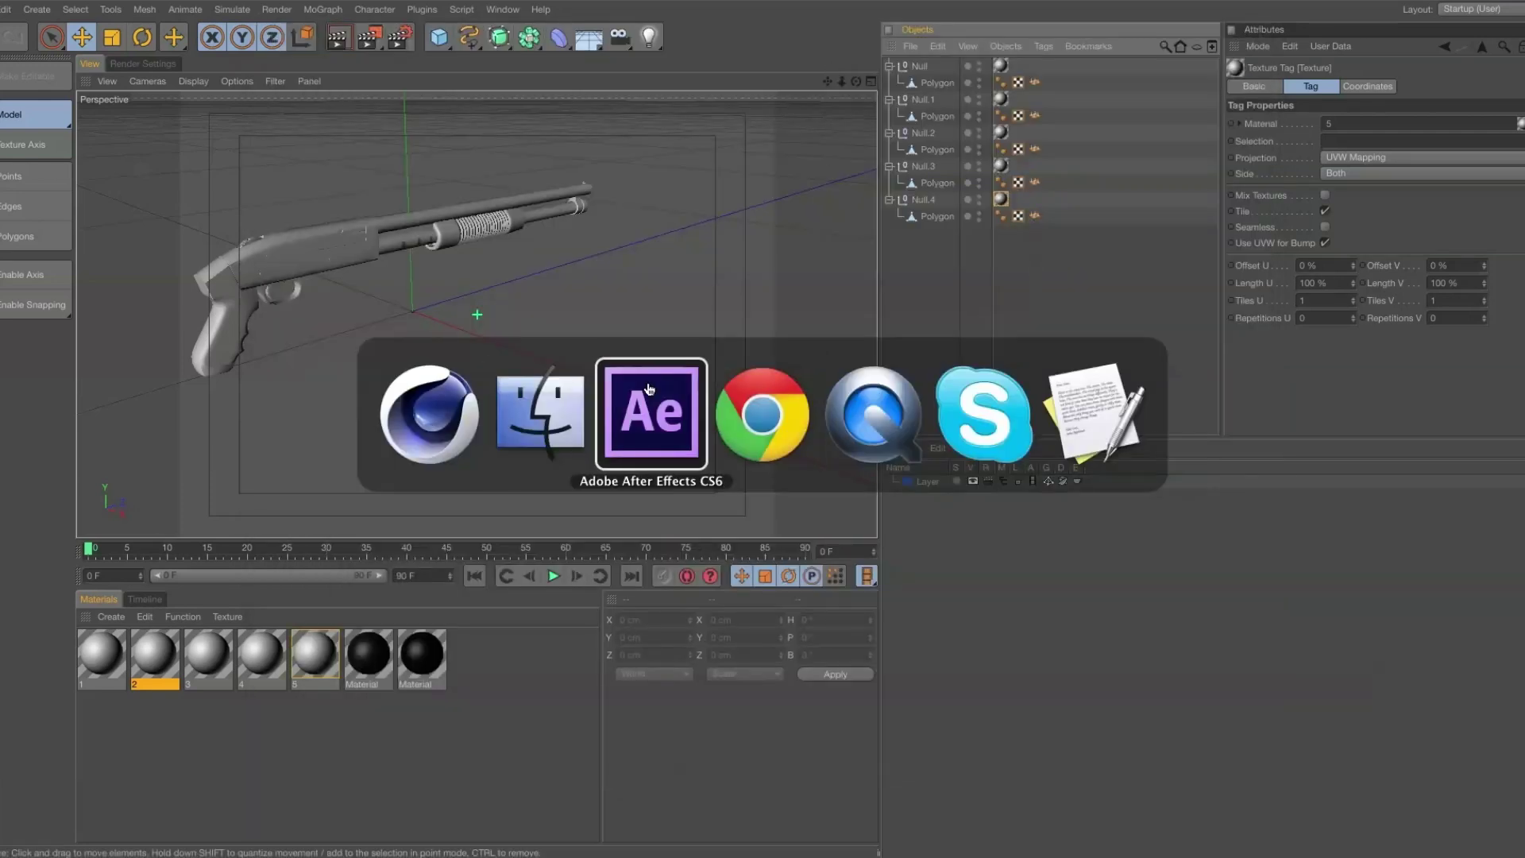
Import MOSS 3.c4d into Element 3D and orbit the shotgun to a three-quarter view.
{"action": "left_click", "coordinate": [649, 389]}
{"action": "left_click", "coordinate": [32, 46]}
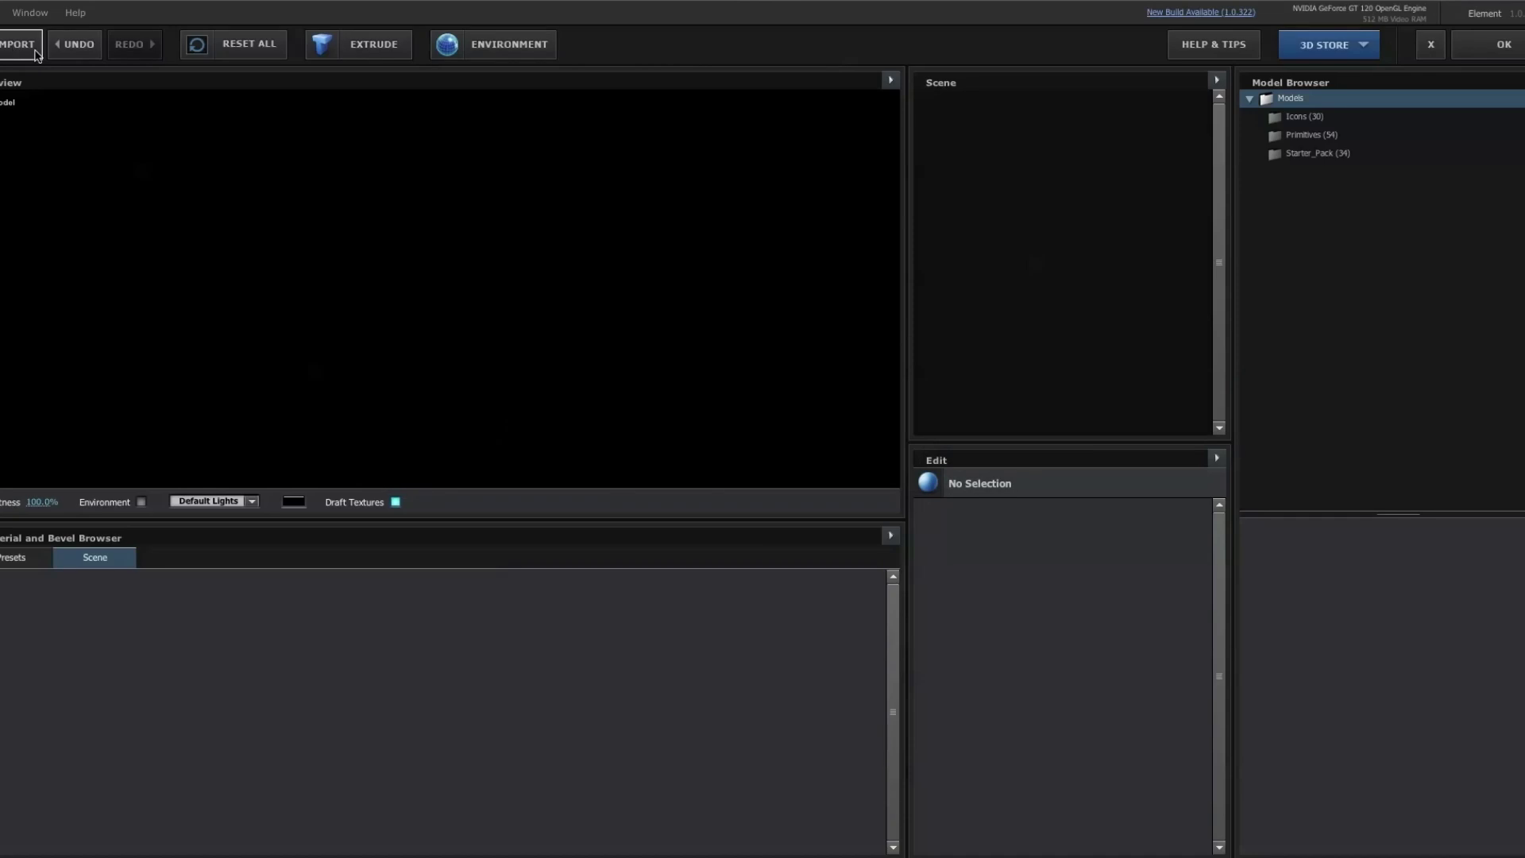
{"action": "double_click", "coordinate": [312, 227]}
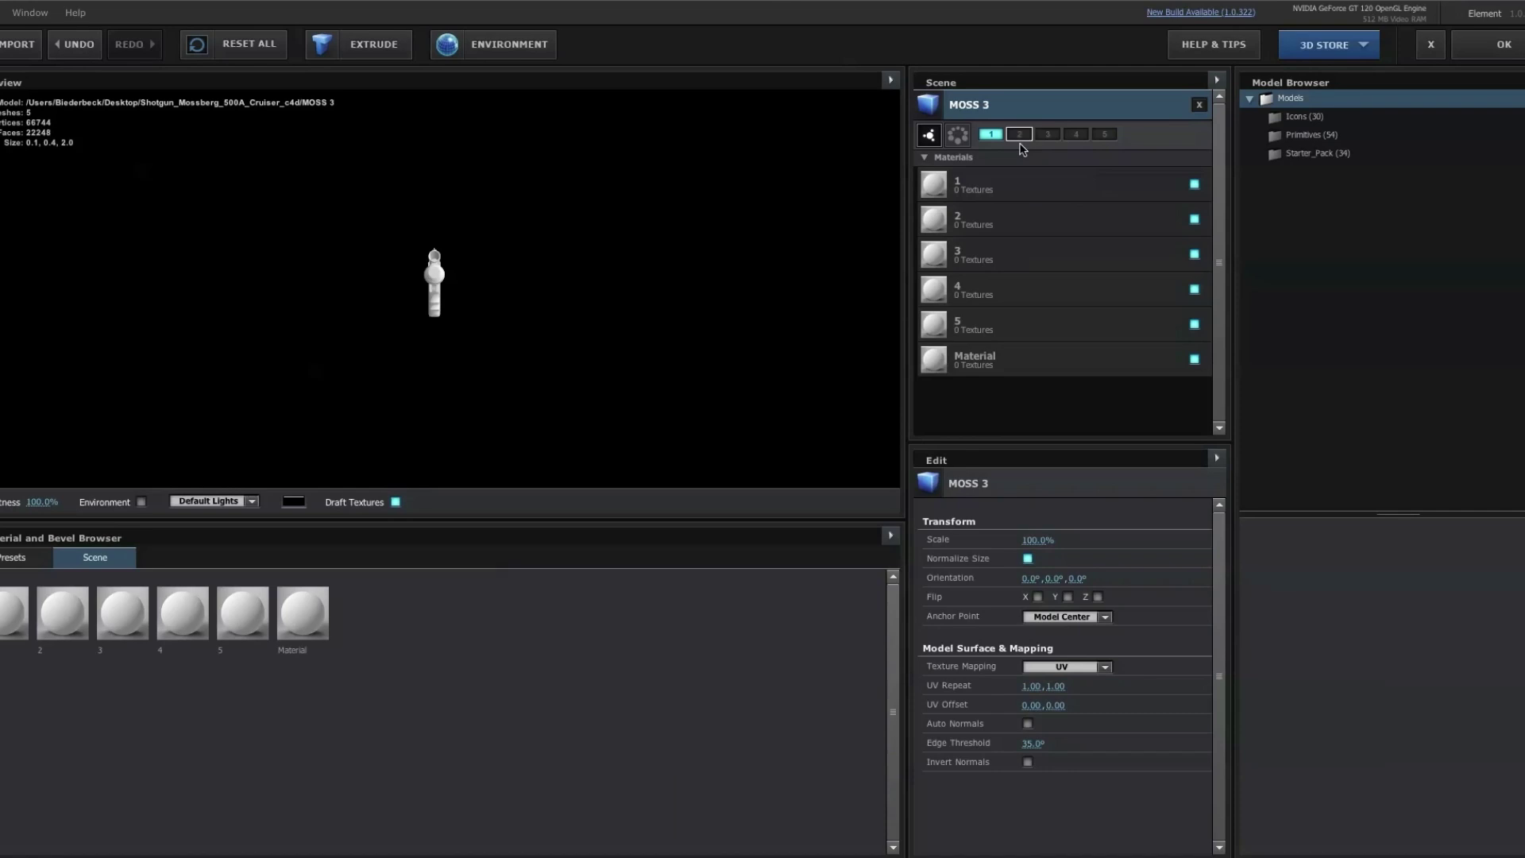
{"action": "left_click_drag", "start_coordinate": [718, 258], "coordinate": [561, 310]}
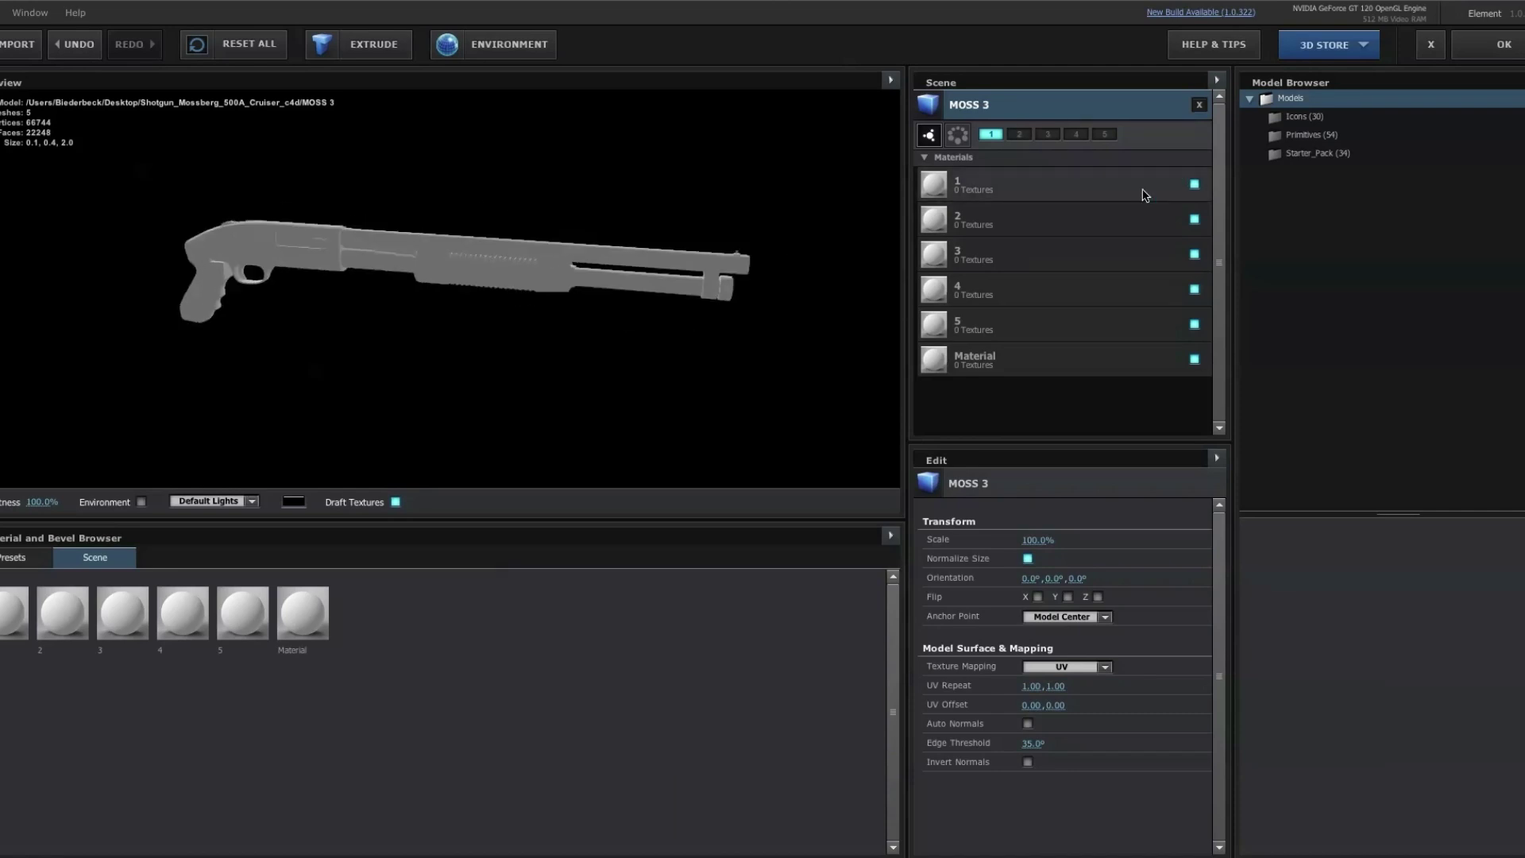
Hide material 1's shotgun parts, glance at material 2, then show material 1's parts again.
{"action": "left_click", "coordinate": [1196, 185]}
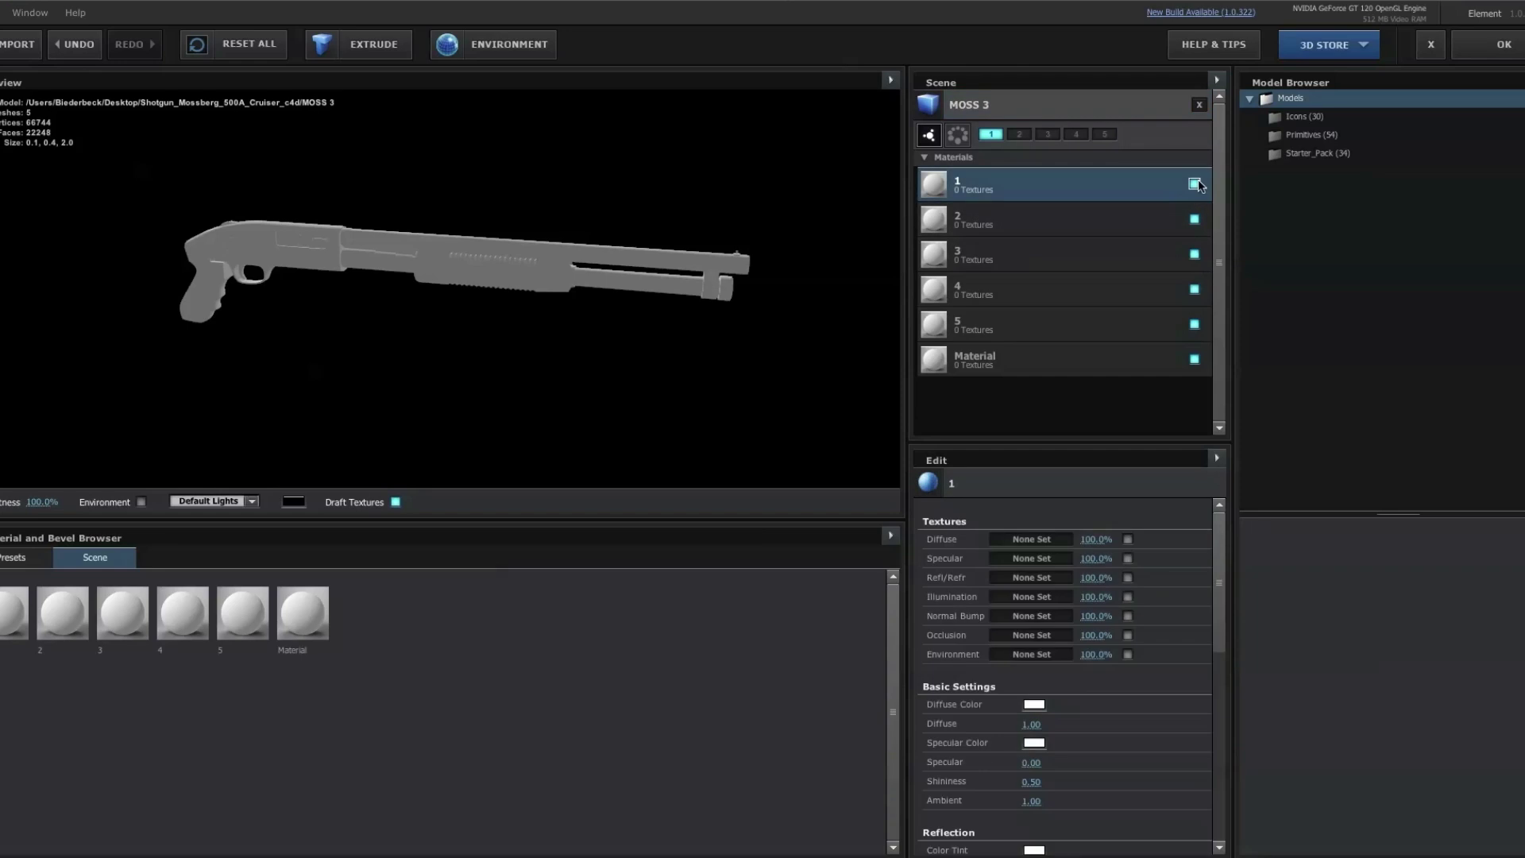
{"action": "left_click", "coordinate": [1195, 184]}
{"action": "left_click", "coordinate": [1200, 231]}
{"action": "left_click", "coordinate": [1183, 189]}
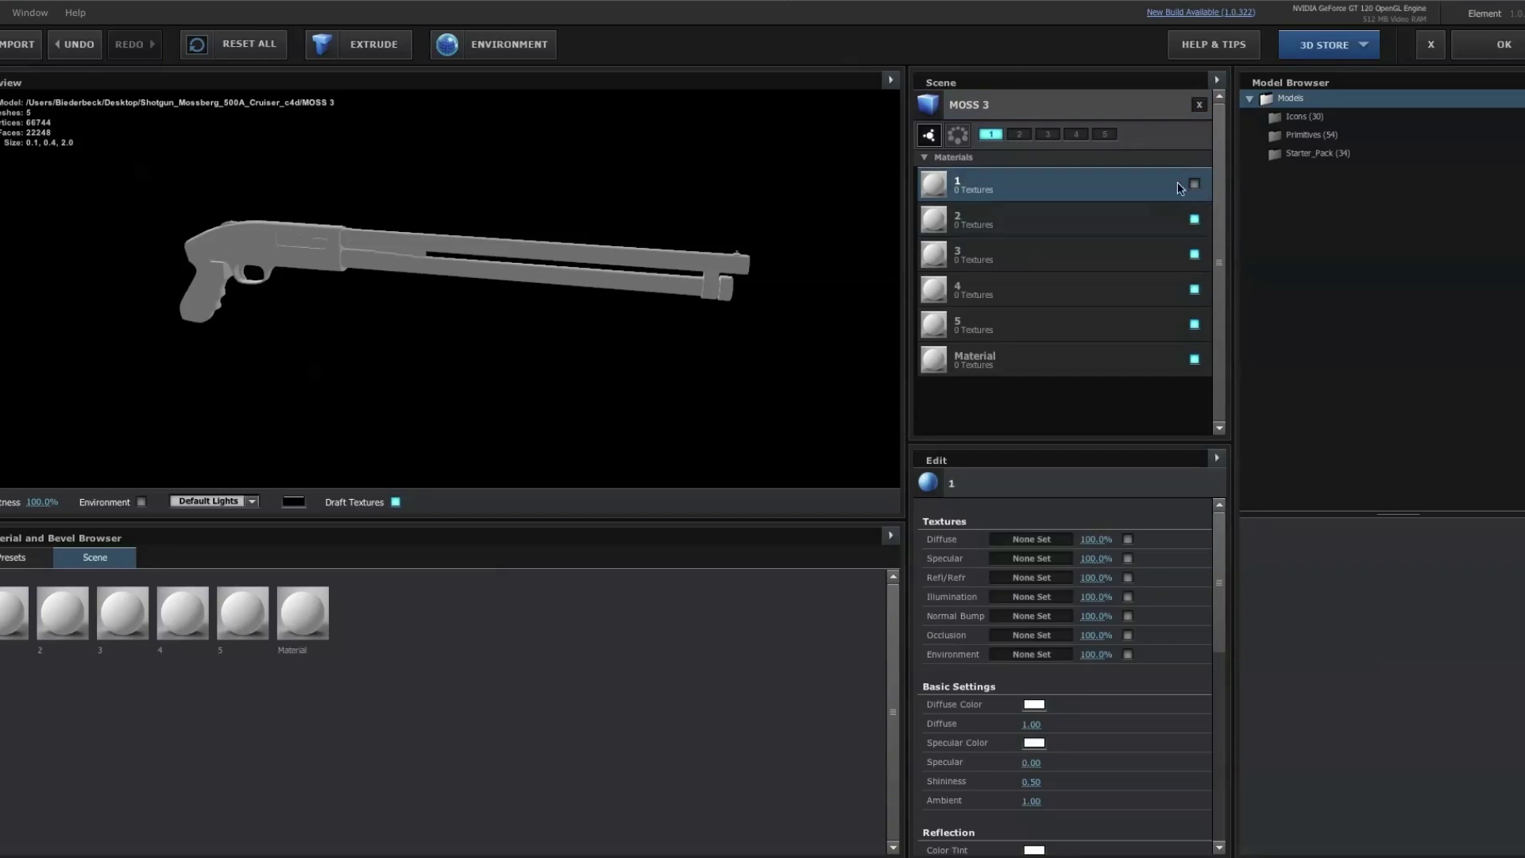
{"action": "left_click", "coordinate": [1193, 185]}
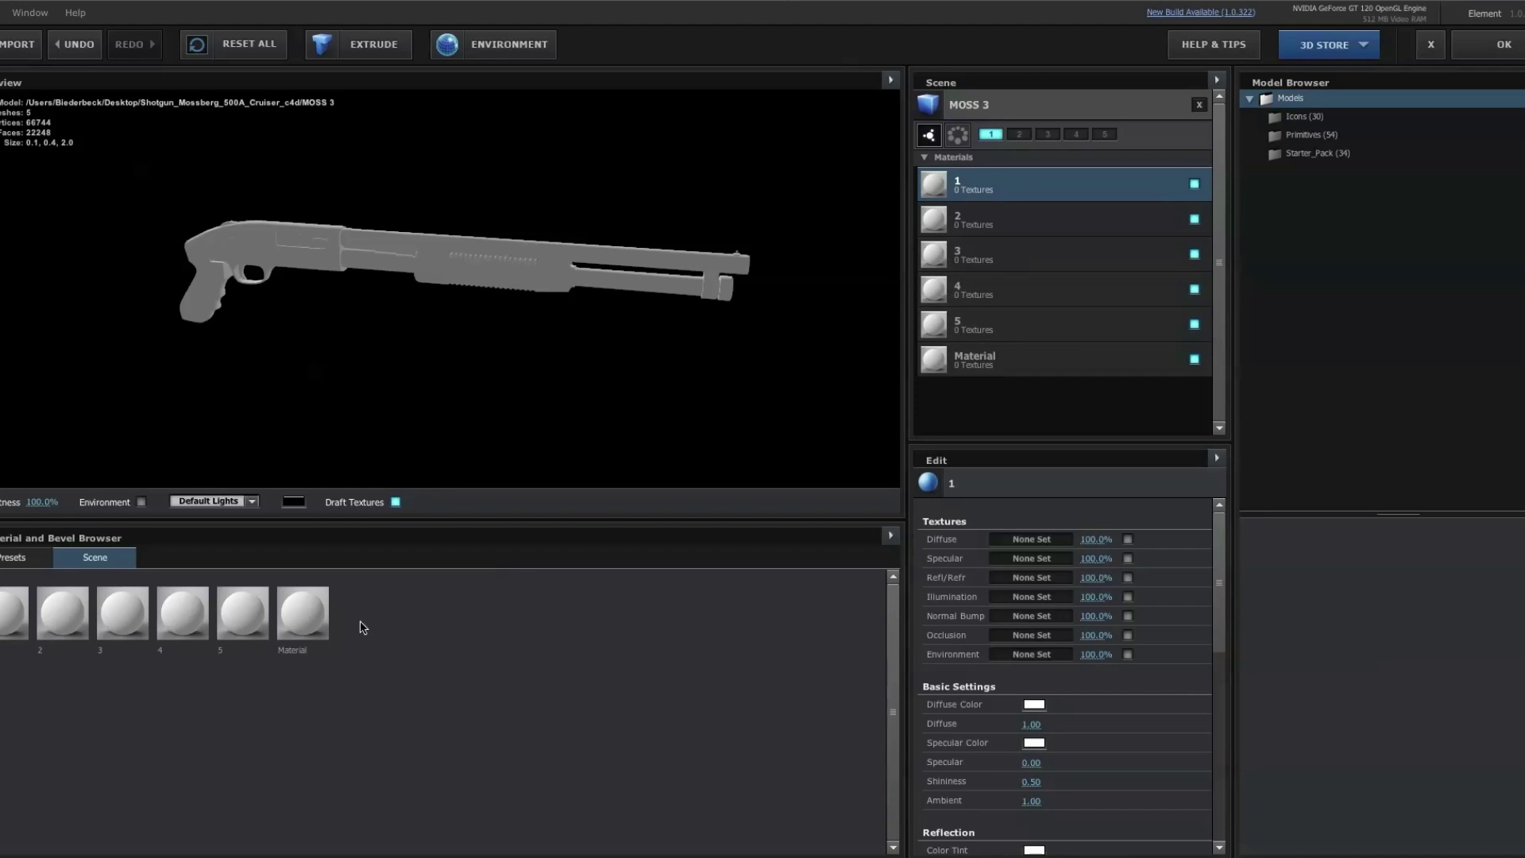
{"action": "left_click", "coordinate": [1025, 539]}
{"action": "left_click", "coordinate": [758, 194]}
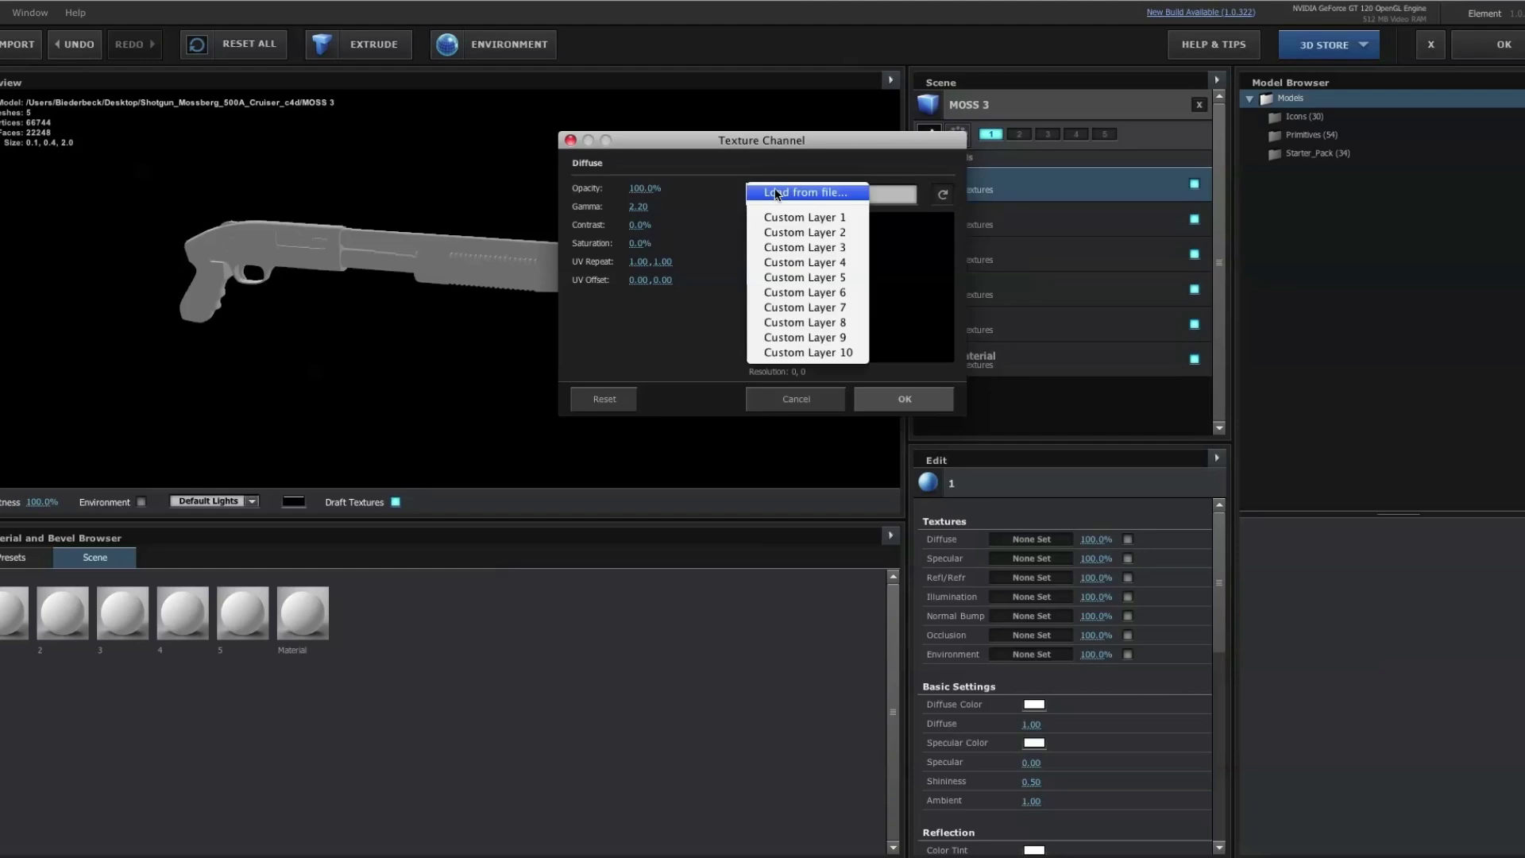
{"action": "left_click", "coordinate": [794, 195]}
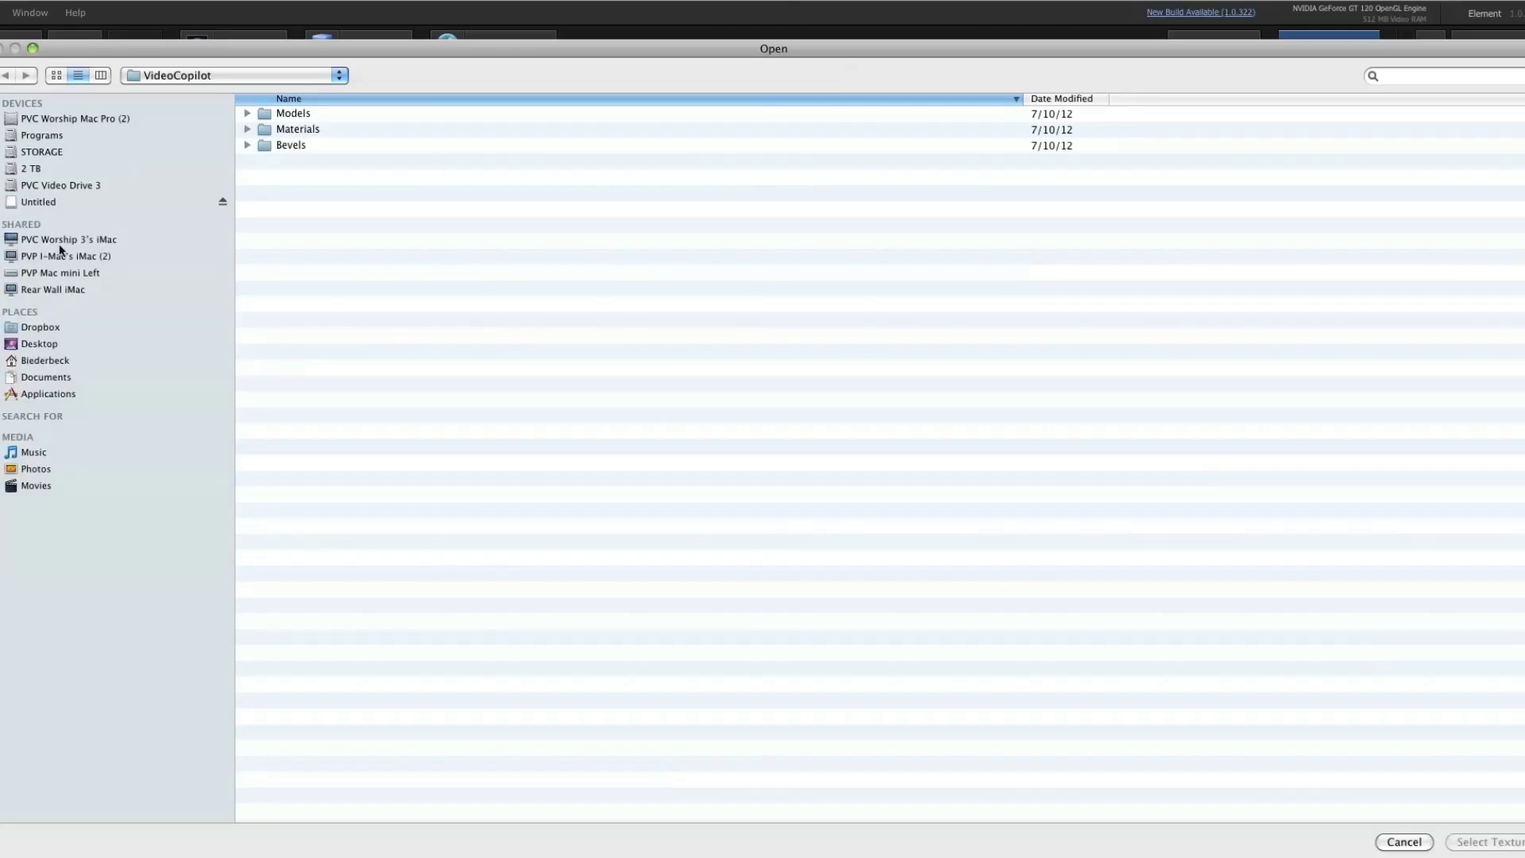
{"action": "left_click", "coordinate": [41, 345]}
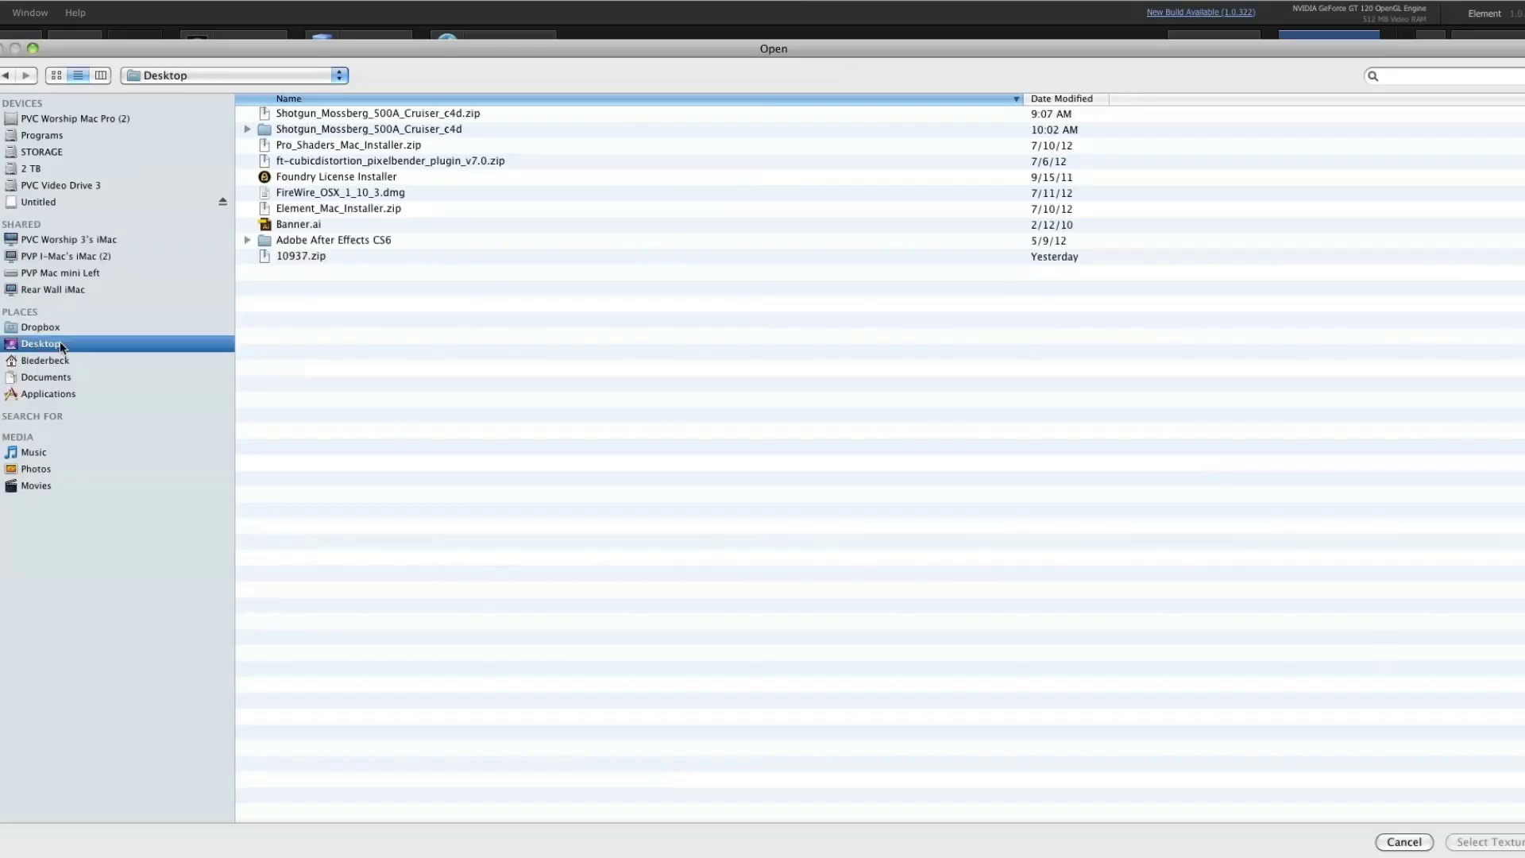
{"action": "double_click", "coordinate": [305, 130]}
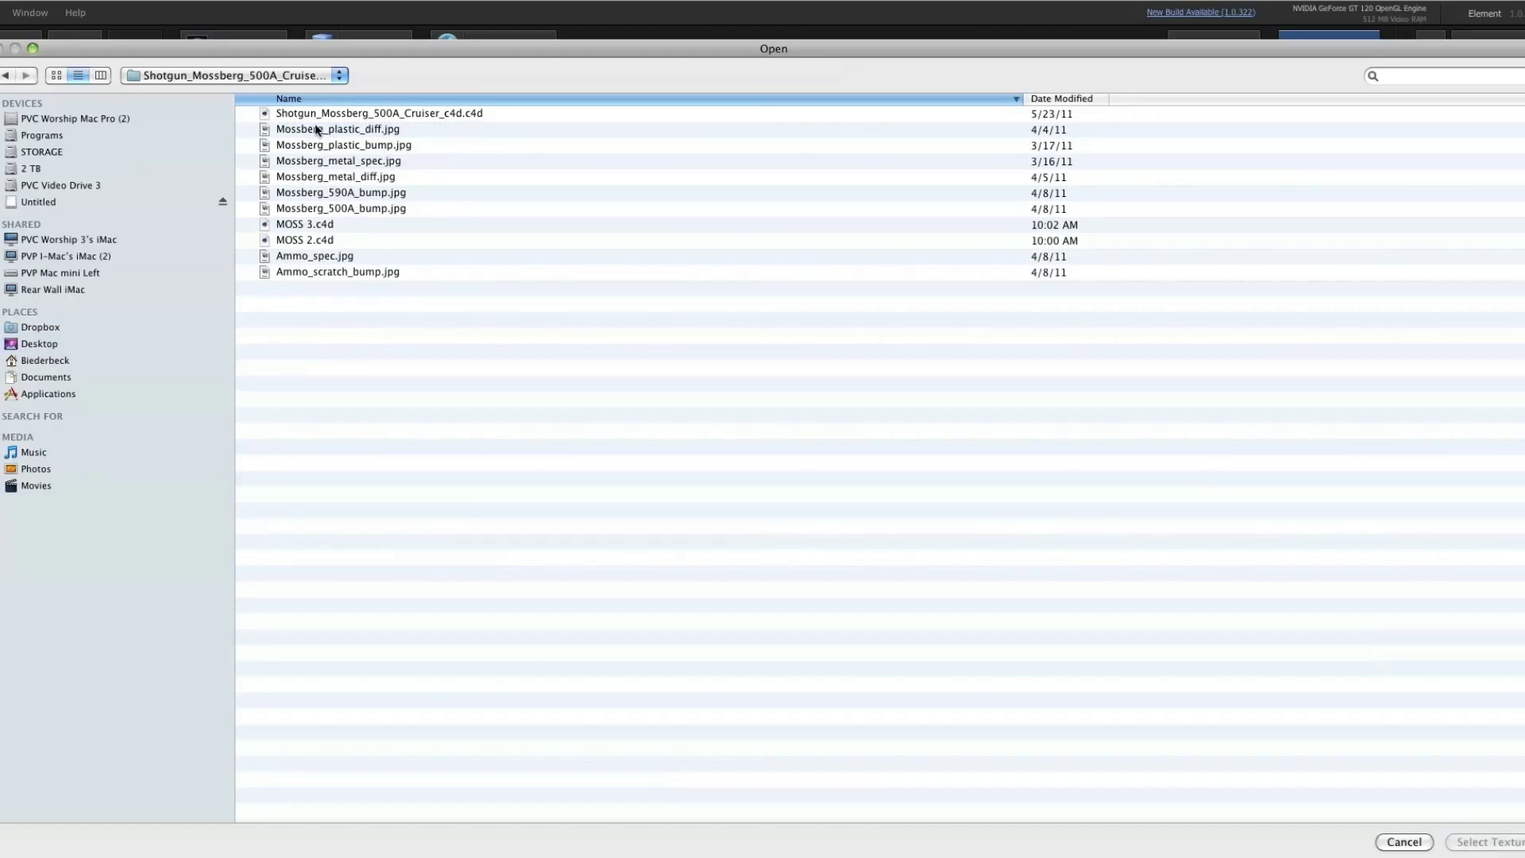
{"action": "left_click", "coordinate": [1402, 844]}
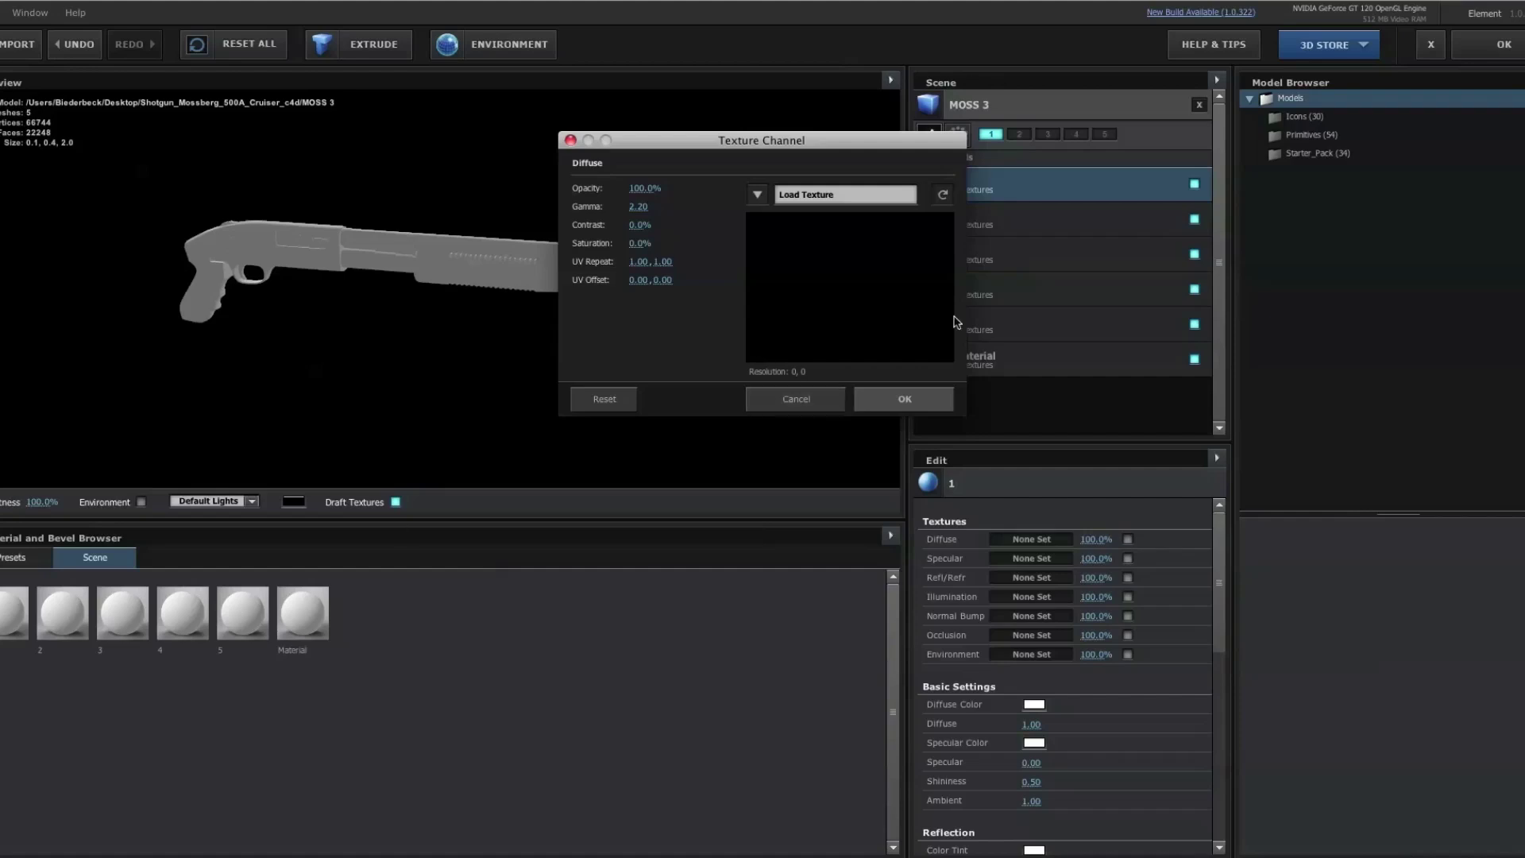
{"action": "left_click", "coordinate": [785, 409]}
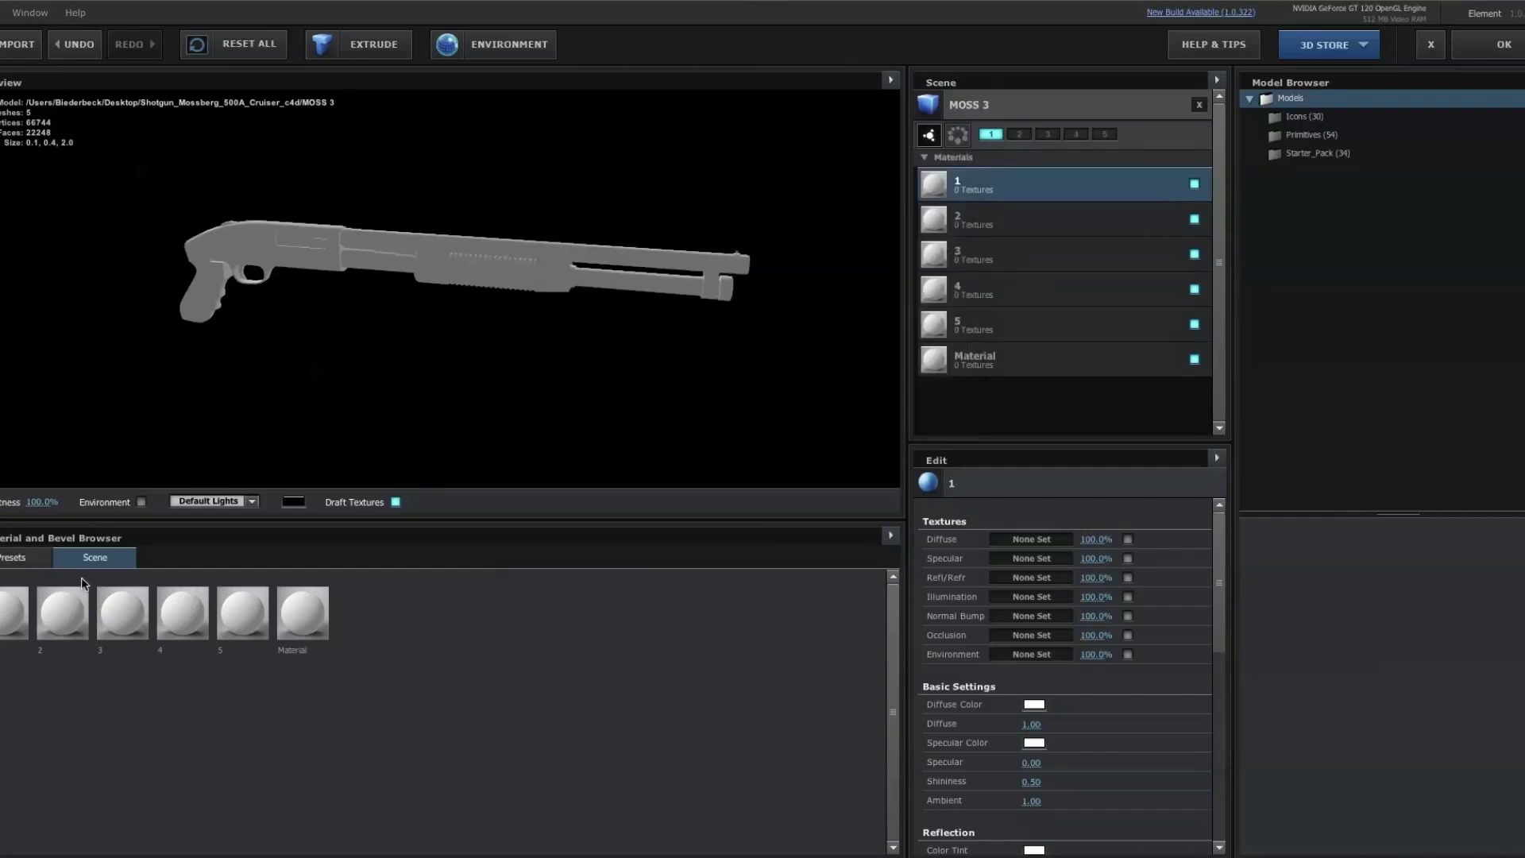
Delete the first material from its thumbnail's context menu and confirm with YES.
{"action": "right_click", "coordinate": [19, 611]}
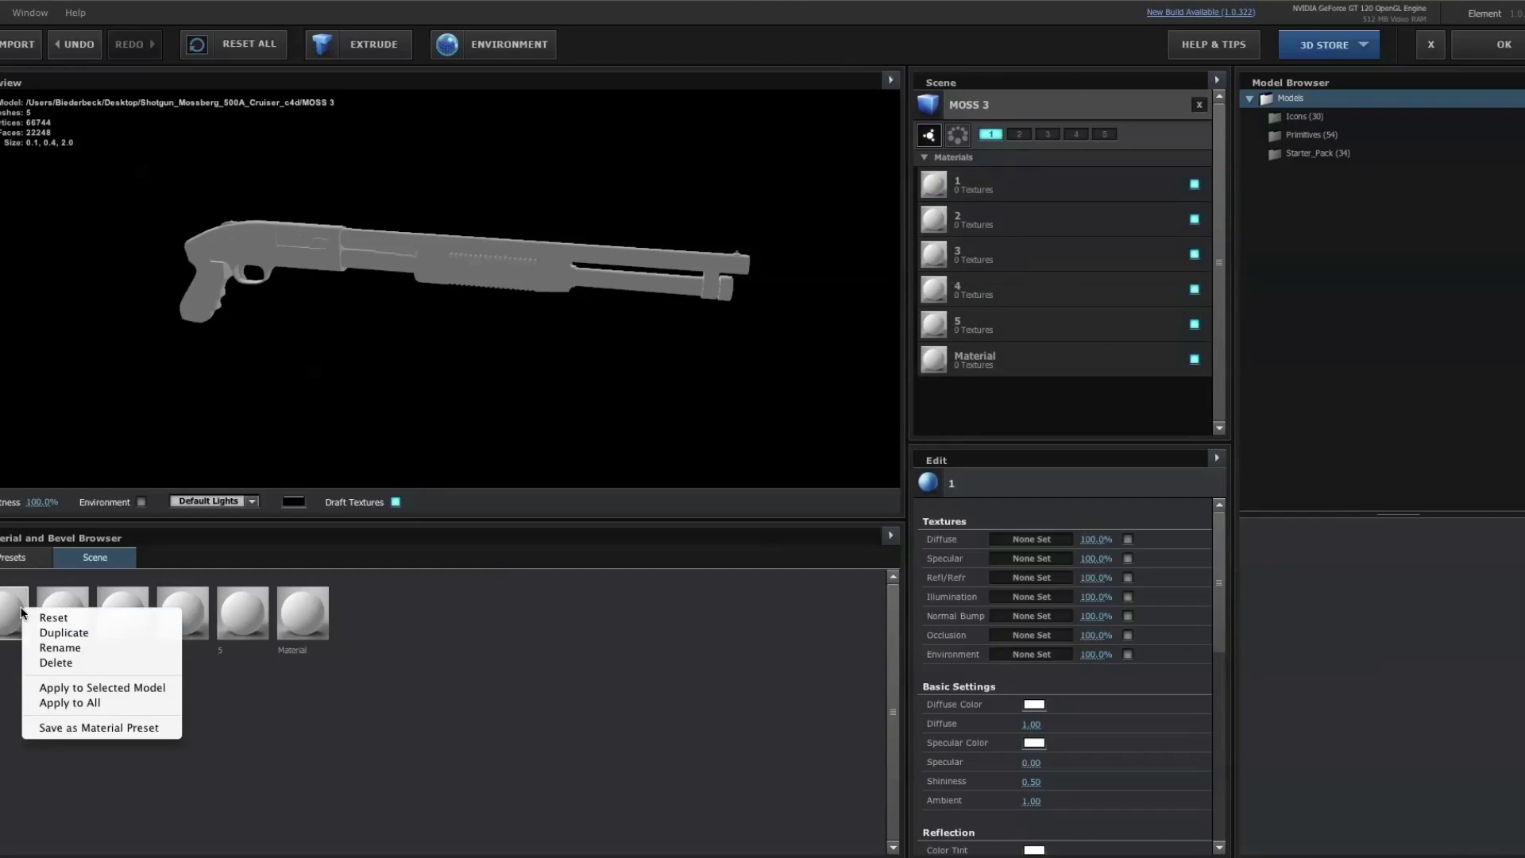
{"action": "left_click", "coordinate": [65, 663]}
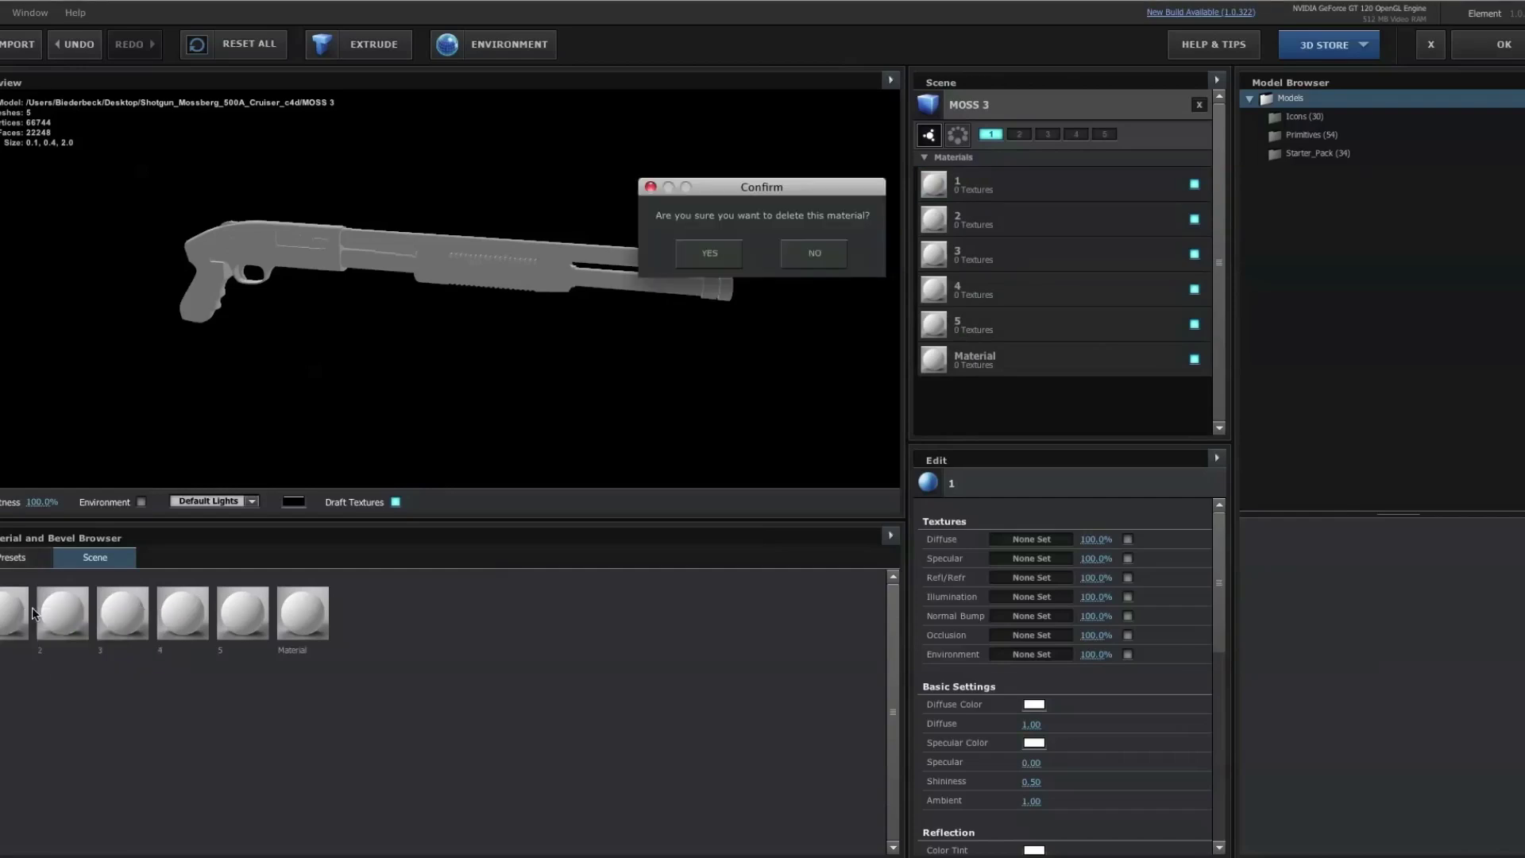
{"action": "left_click", "coordinate": [714, 251]}
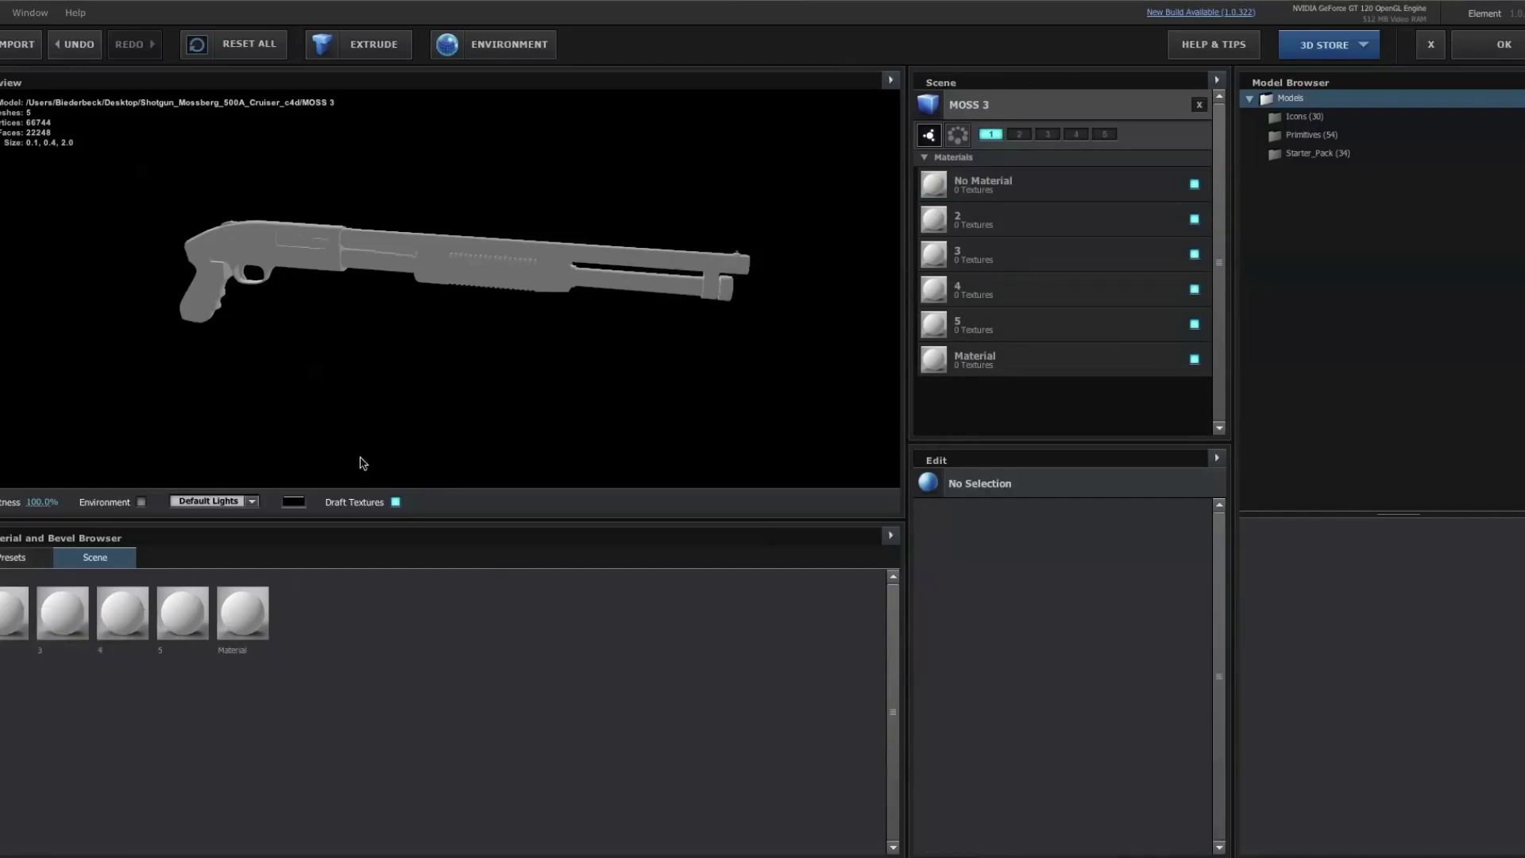